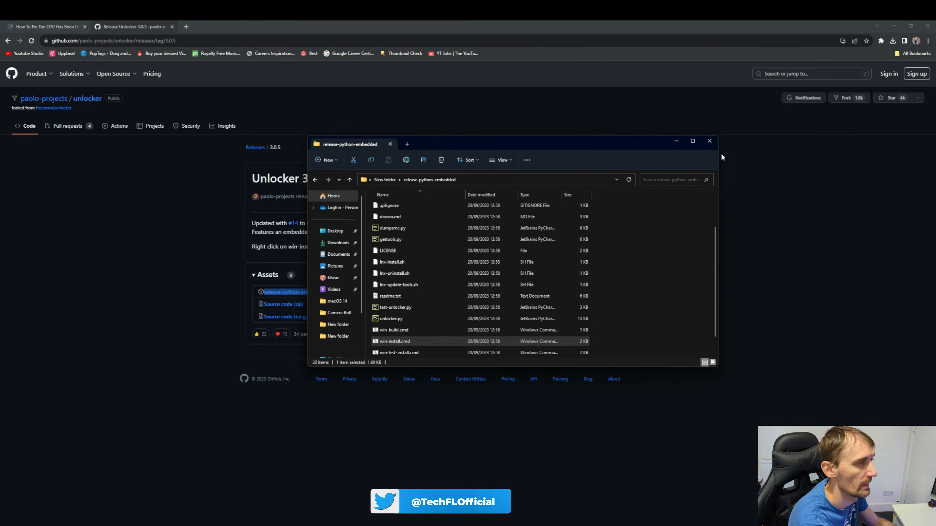
Close the release-python-embedded folder window and minimize Chrome to reveal VMware Workstation
left_click(710, 141)
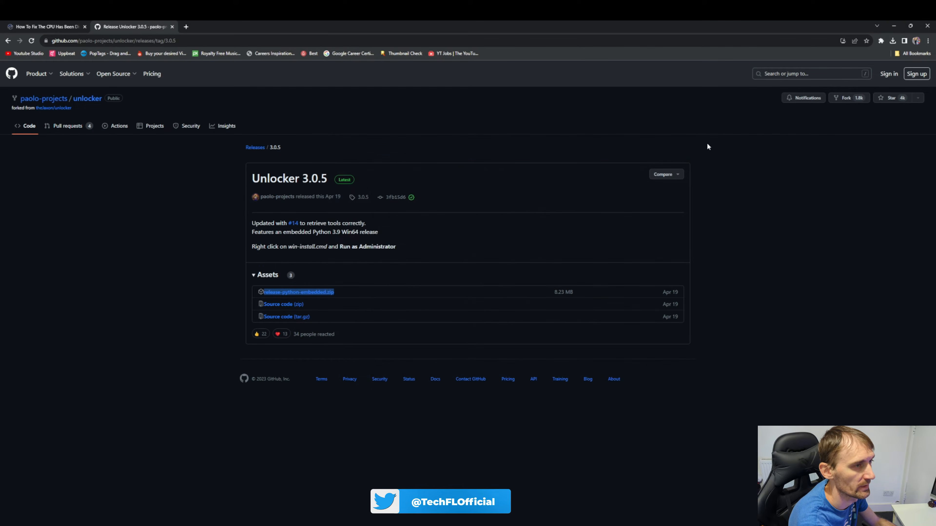
left_click(894, 26)
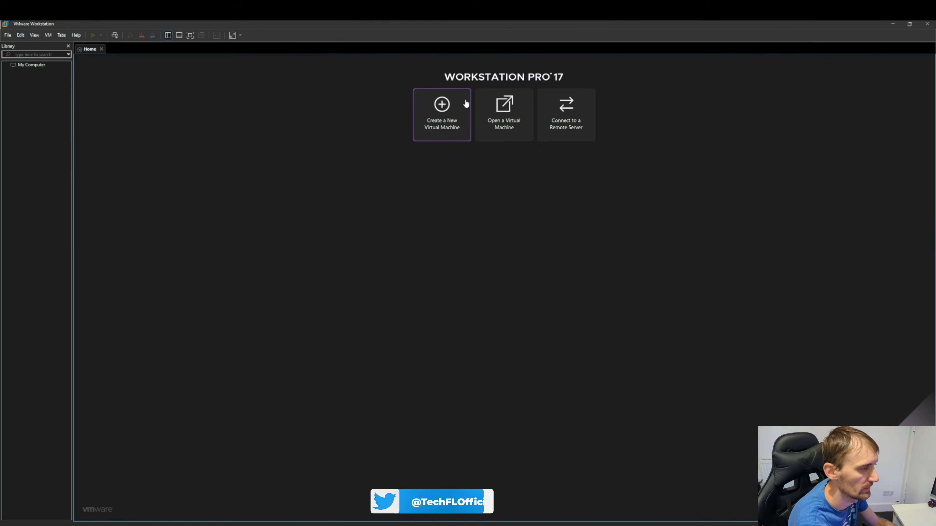
Start a Typical new virtual machine for a macOS 13 guest, installing the OS later
left_click(443, 126)
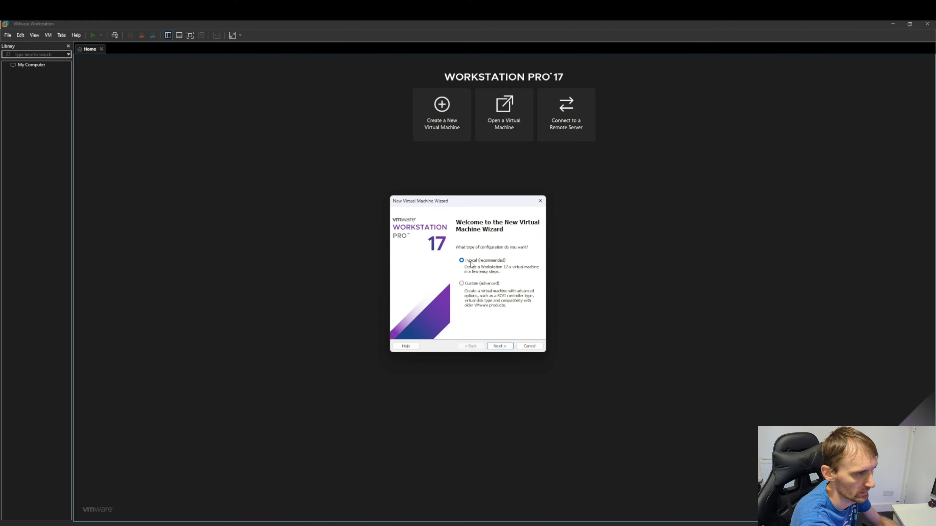
left_click(502, 346)
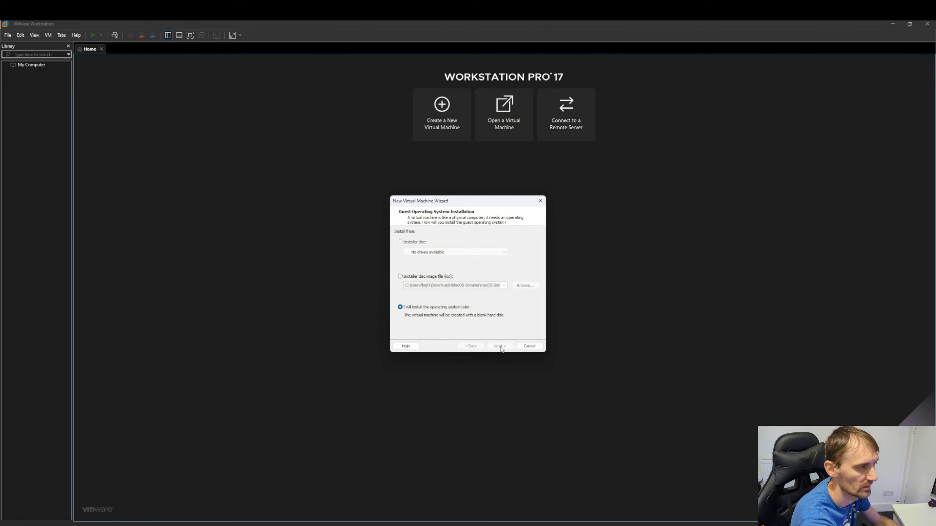
left_click(501, 347)
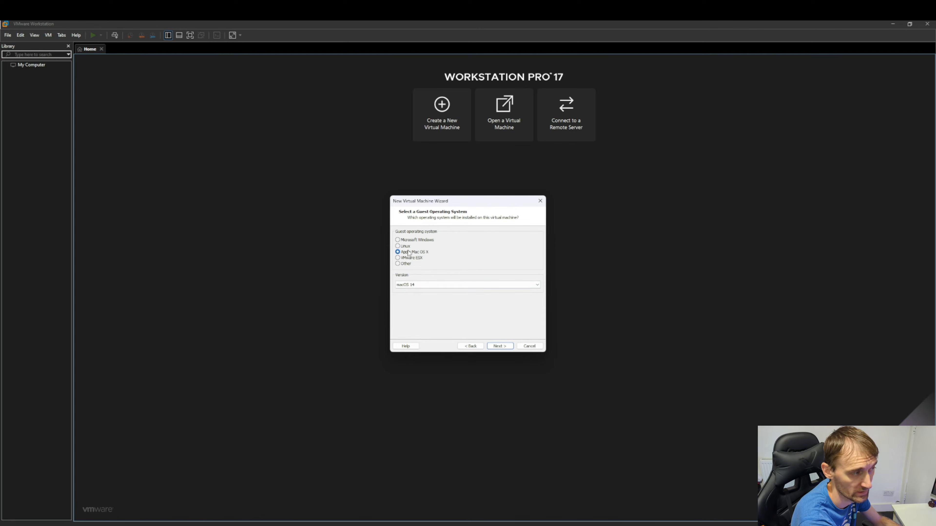
left_click(415, 286)
left_click(434, 297)
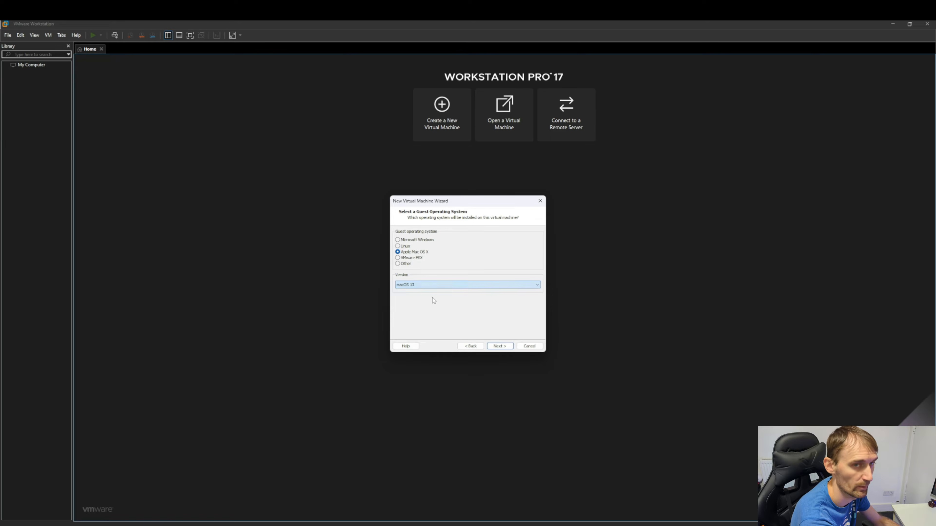
left_click(500, 346)
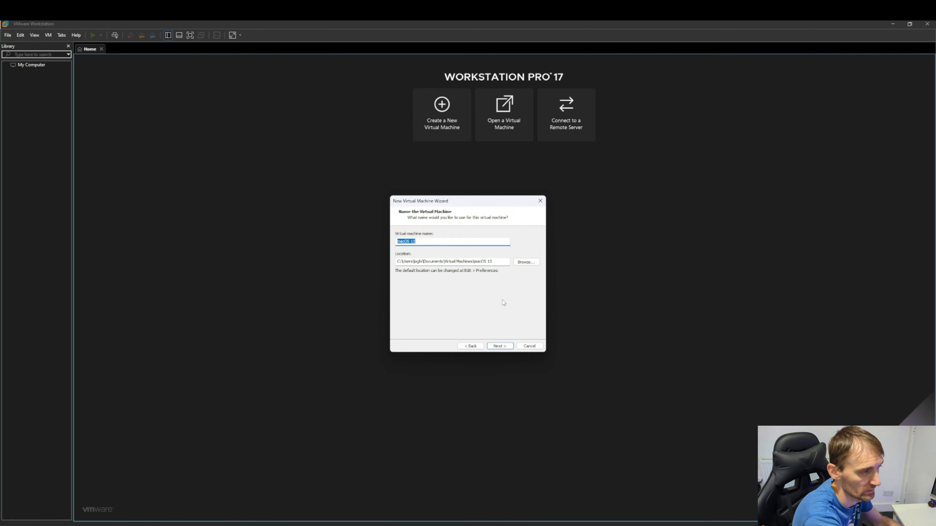
left_click_drag(494, 262, 396, 262)
left_click(503, 264)
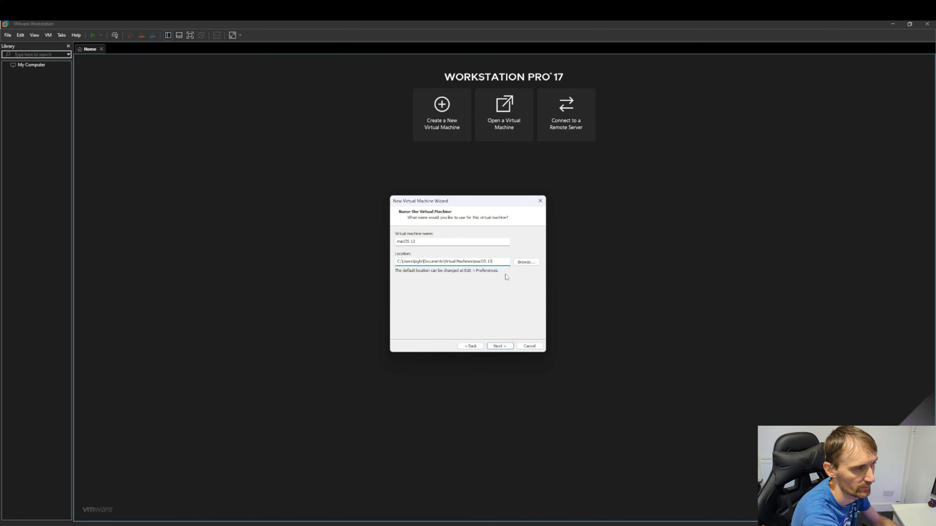
Keep the 80 GB disk size, store it as a single file, and reach the summary
left_click(500, 346)
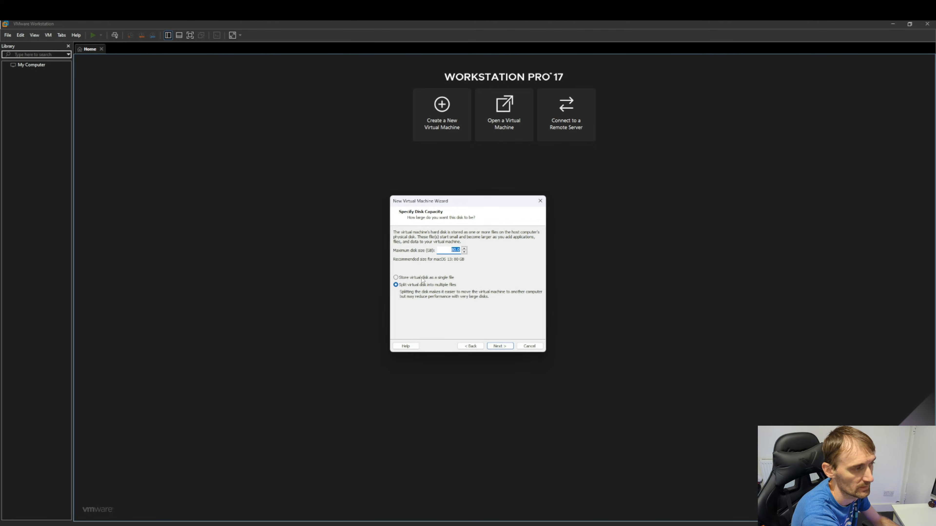
left_click(401, 279)
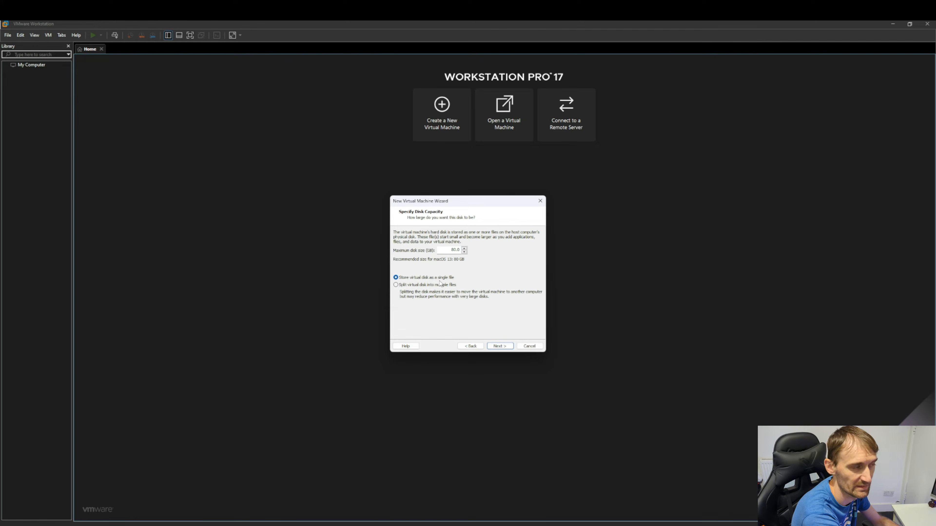
double_click(447, 251)
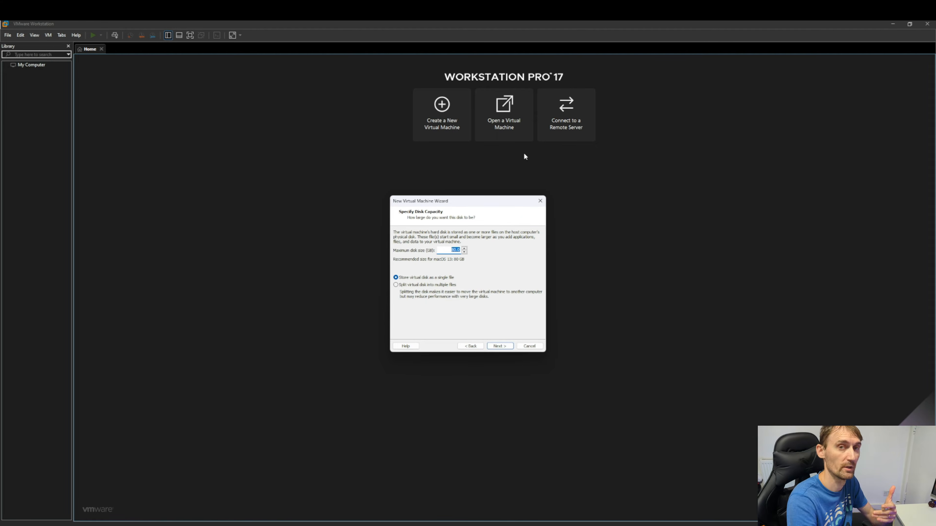
left_click(502, 346)
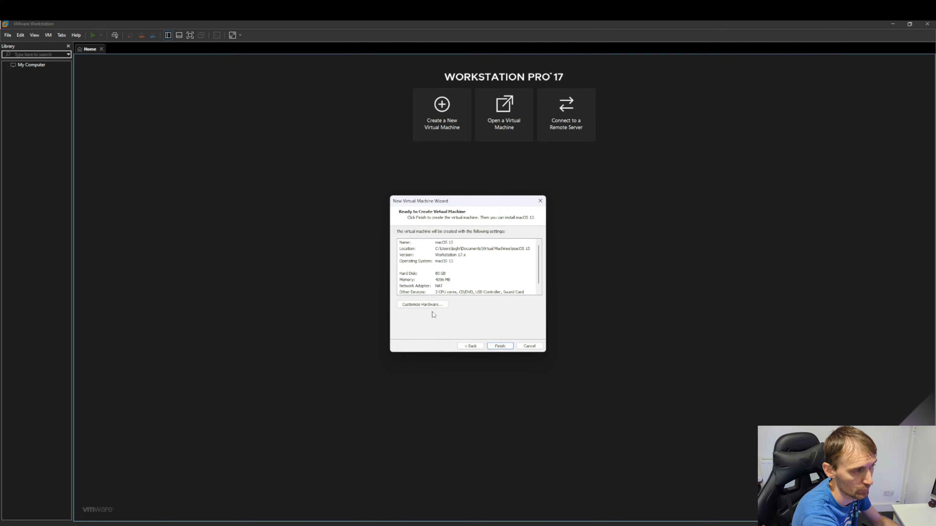
In Customize Hardware, raise the machine's memory to 8 GB and view its processor settings
left_click(423, 305)
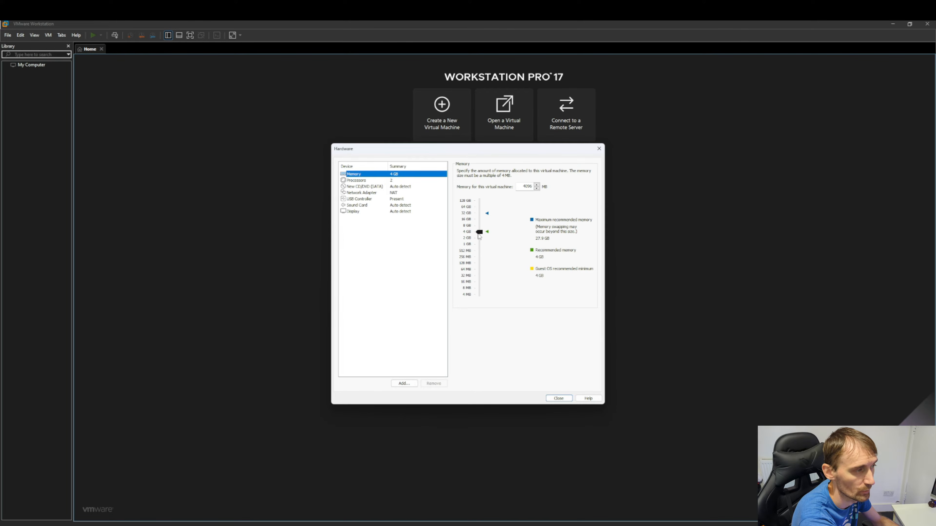
left_click_drag(481, 236, 477, 229)
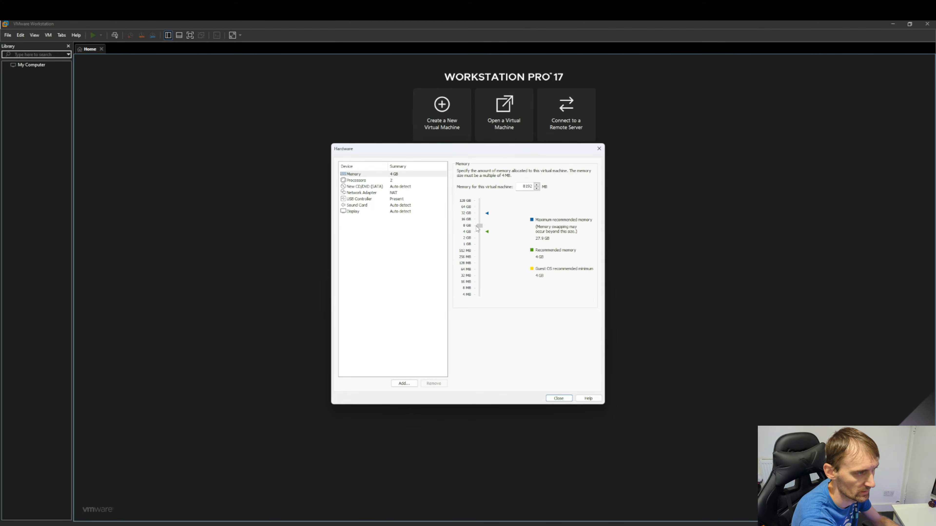
left_click(407, 181)
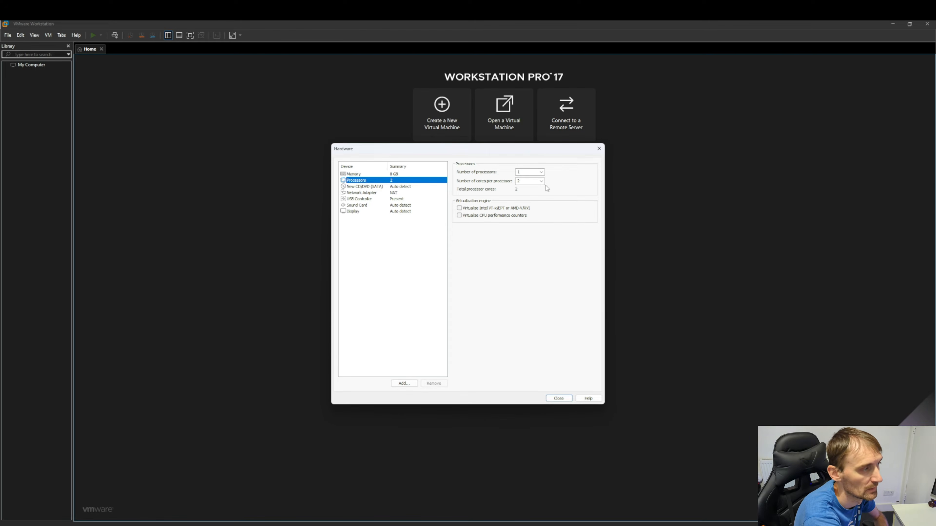
Point the CD/DVD drive at the macOS Monterey ISO file in Documents
left_click(398, 187)
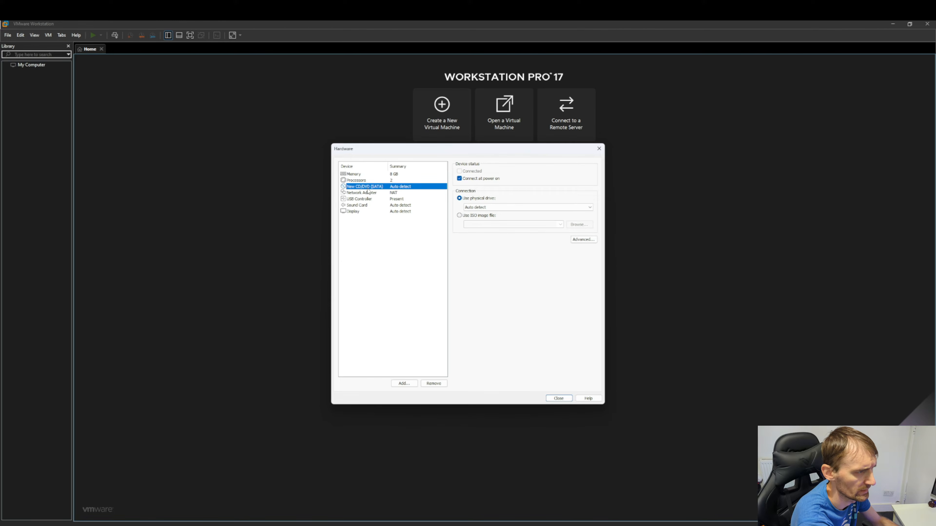
left_click(474, 216)
left_click(581, 227)
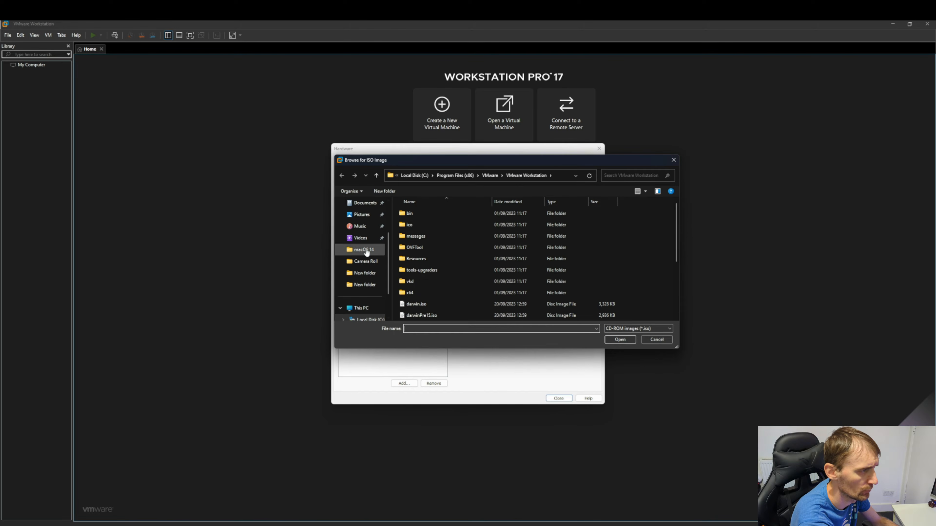
left_click(370, 209)
scroll(467, 275, "down", 5)
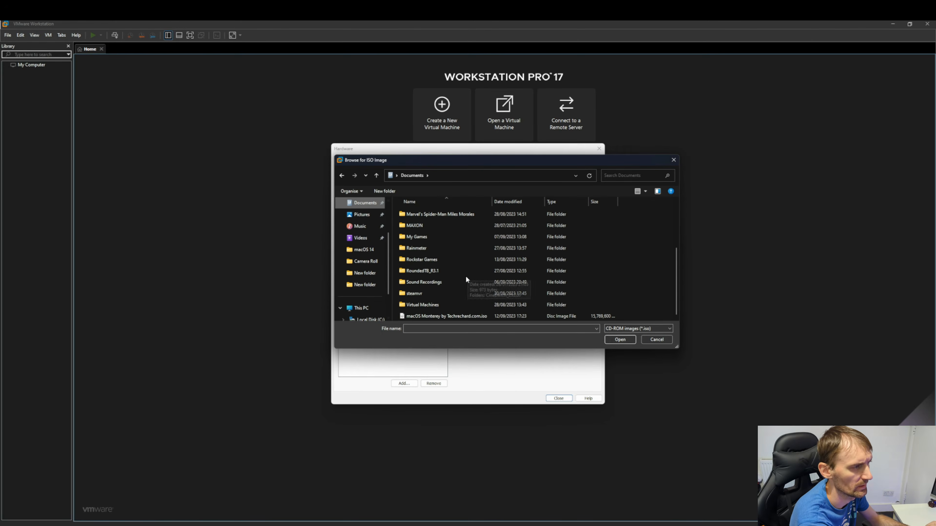
left_click(442, 316)
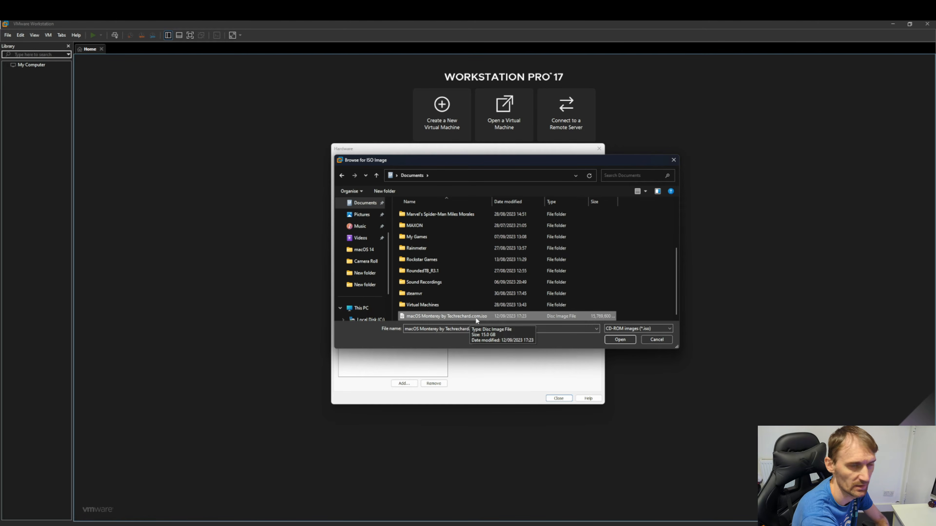
left_click(620, 340)
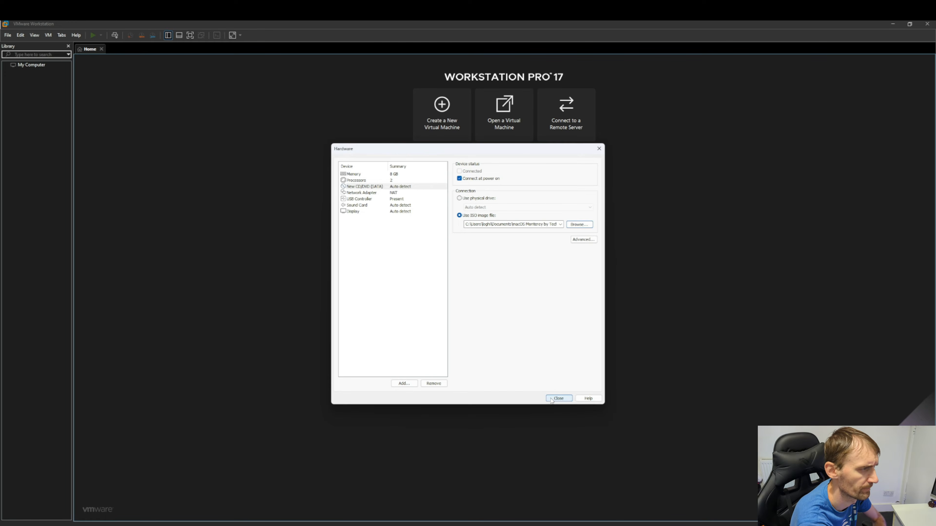
Finish creating the macOS 13 virtual machine and return to the disabled-CPU fix article
left_click(559, 398)
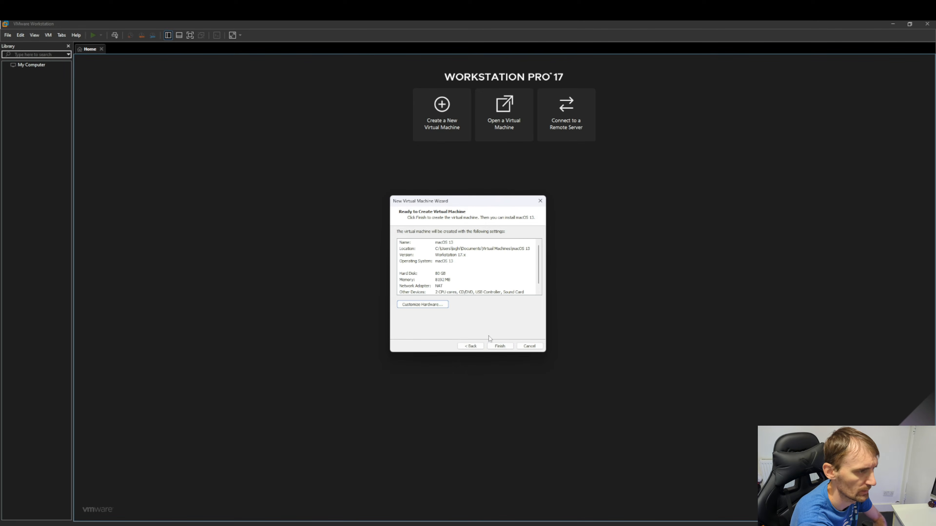
left_click(497, 348)
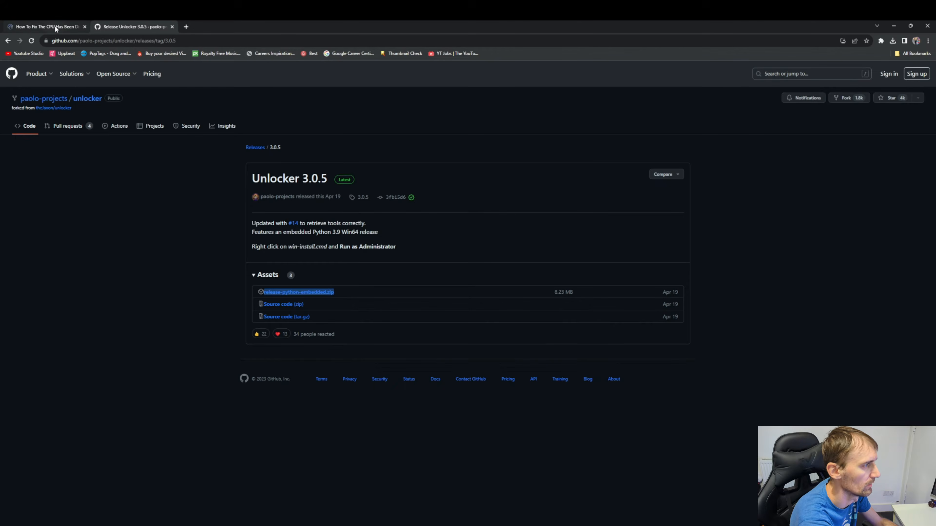
left_click(53, 27)
Search the article's comments for '5600X' and read the matching comment
mouse_move(933, 180)
left_mouse_down()
mouse_move(933, 150)
mouse_move(917, 176)
left_mouse_up()
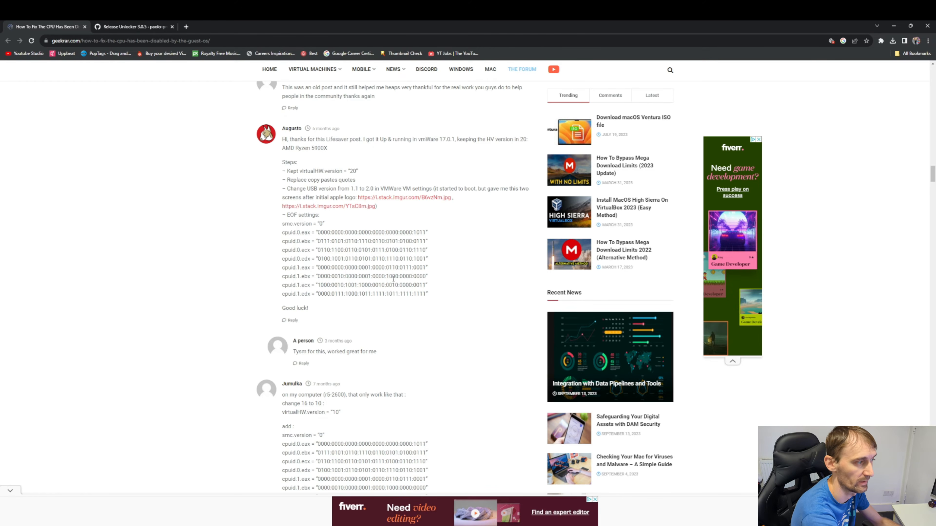
scroll(391, 279, "down", 5)
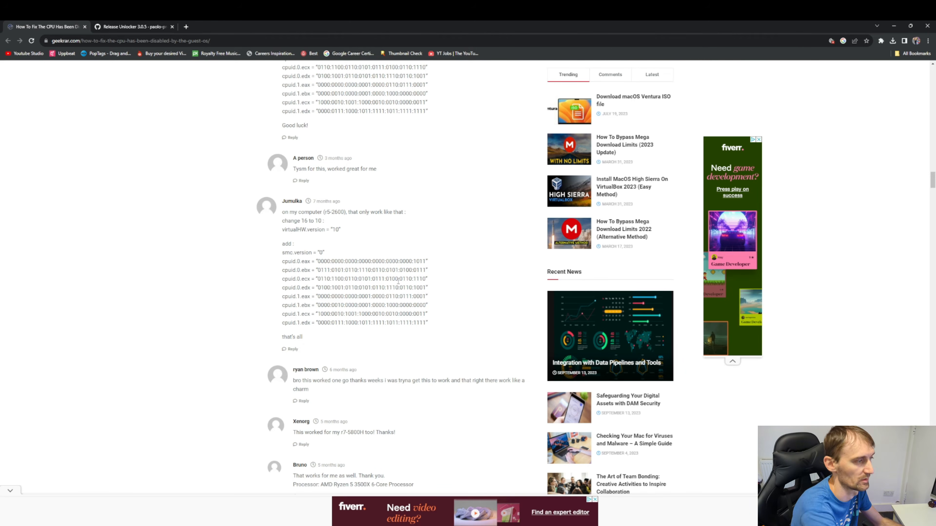
scroll(398, 282, "down", 5)
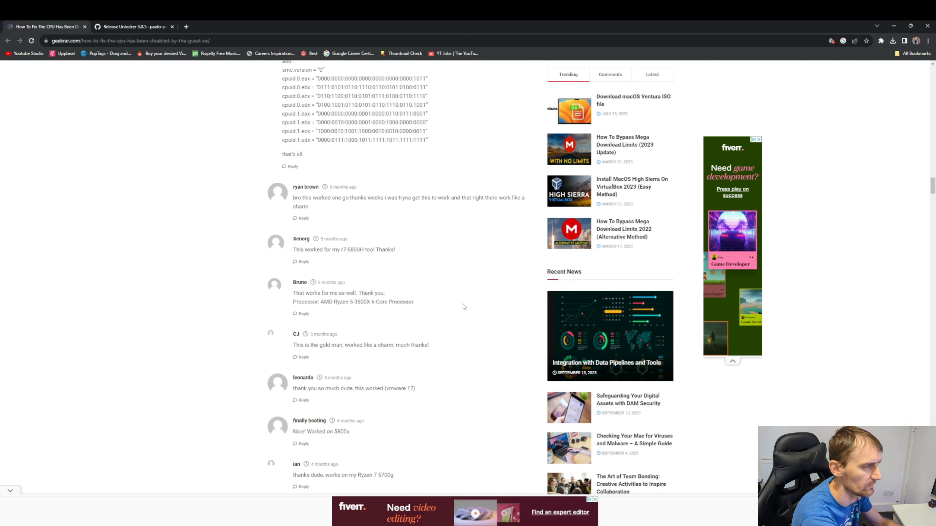
scroll(383, 348, "down", 4)
key("ctrl+f")
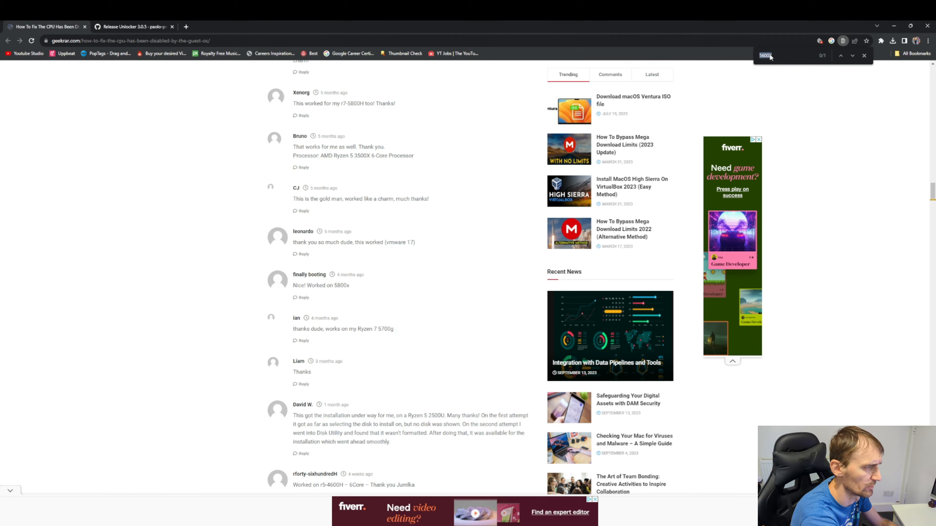
key("Return")
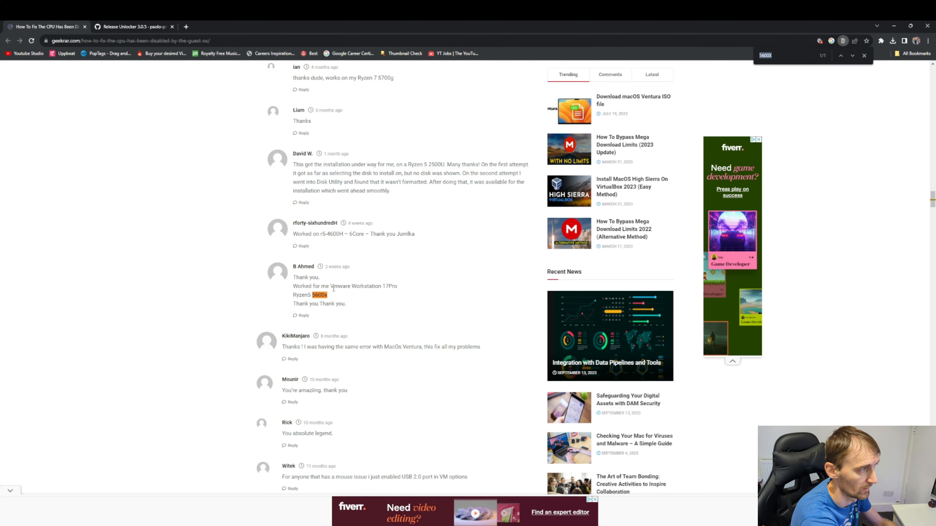
scroll(334, 288, "up", 10)
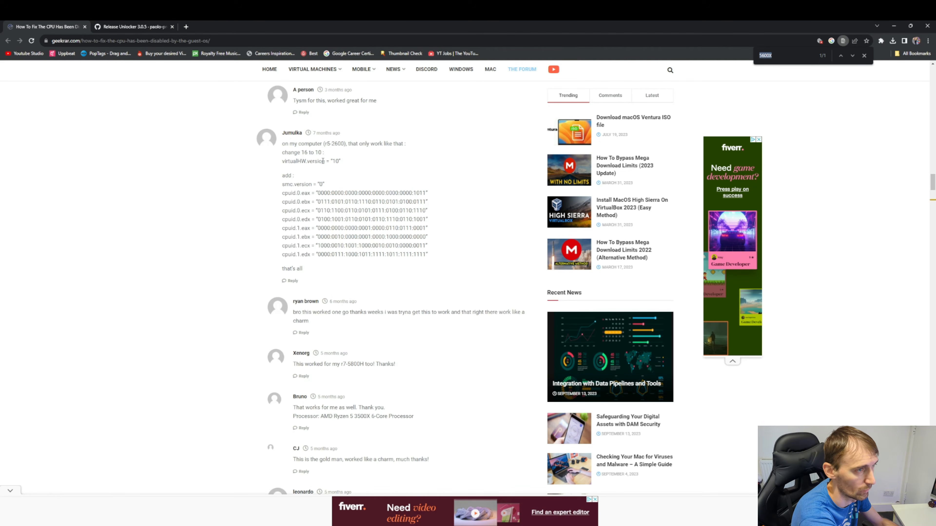
left_click(864, 56)
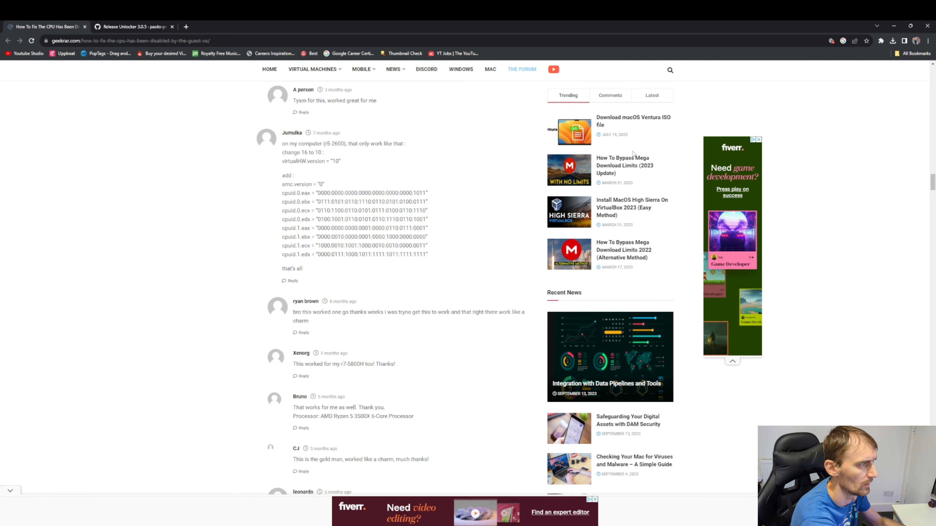
Highlight the r5-2600 mention in the virtualHW fix comment, then open File Explorer
left_click_drag(294, 142, 336, 144)
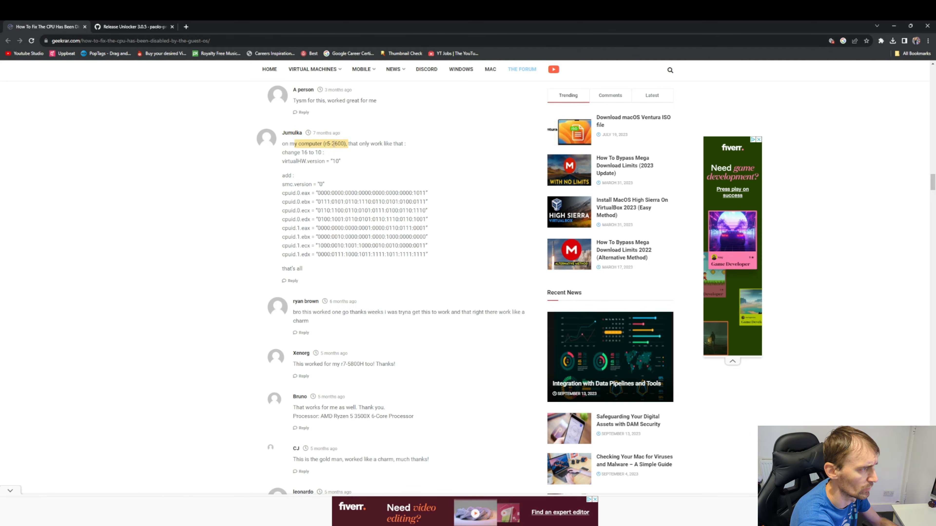
left_click(287, 151)
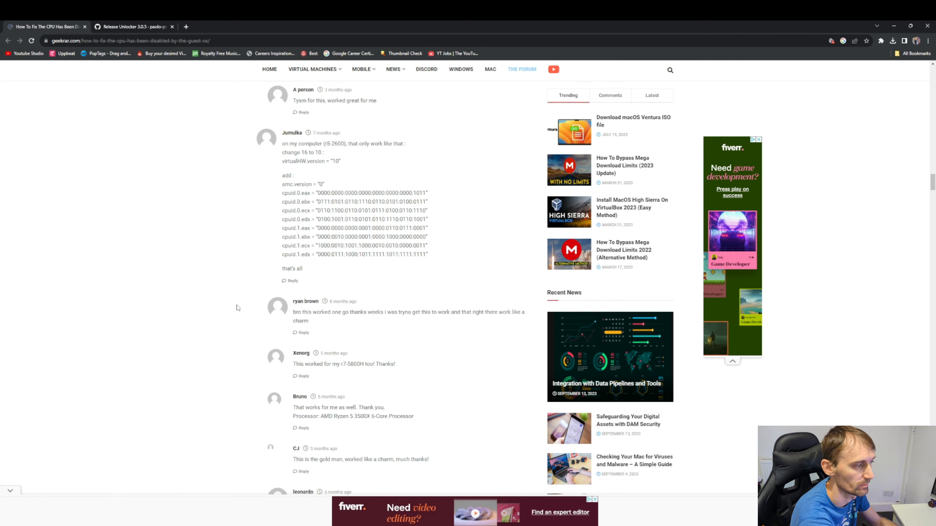
left_click(391, 525)
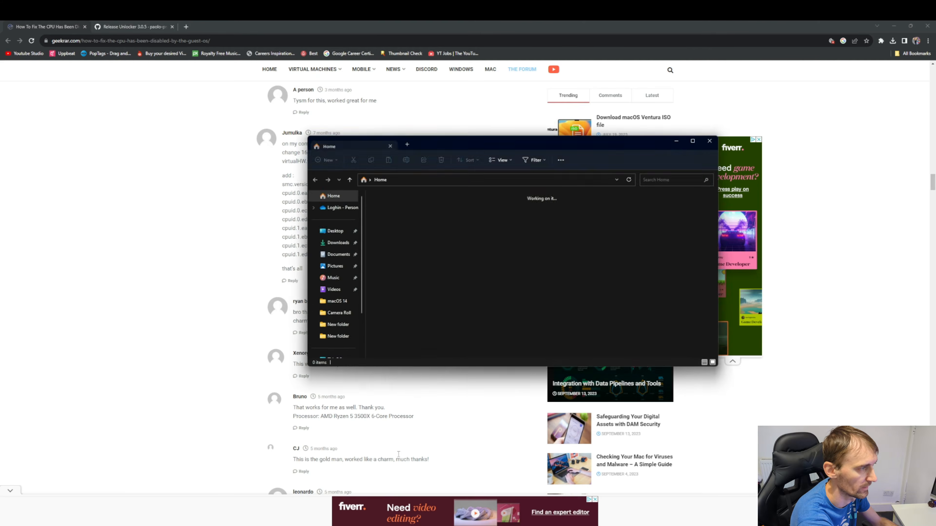
Browse to the Documents › Virtual Machines › macOS 13 folder
left_click(339, 254)
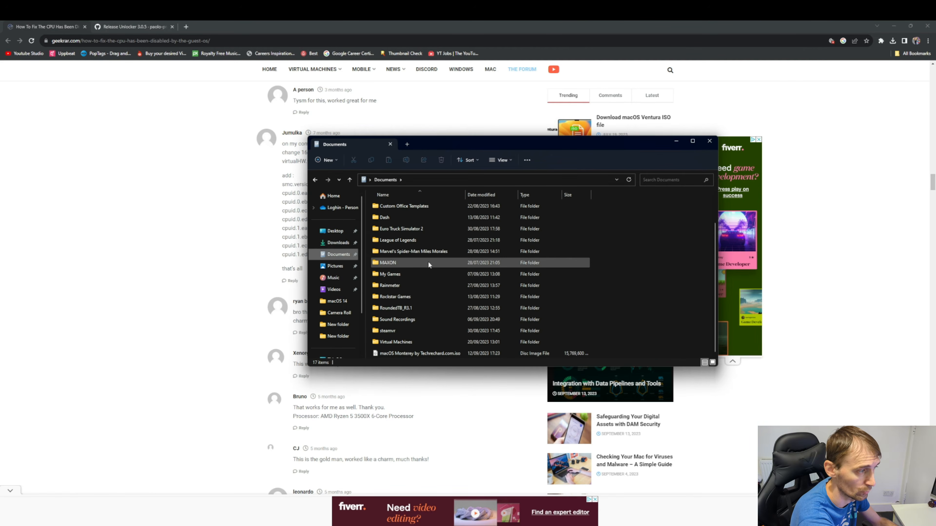
left_click(401, 343)
double_click(401, 343)
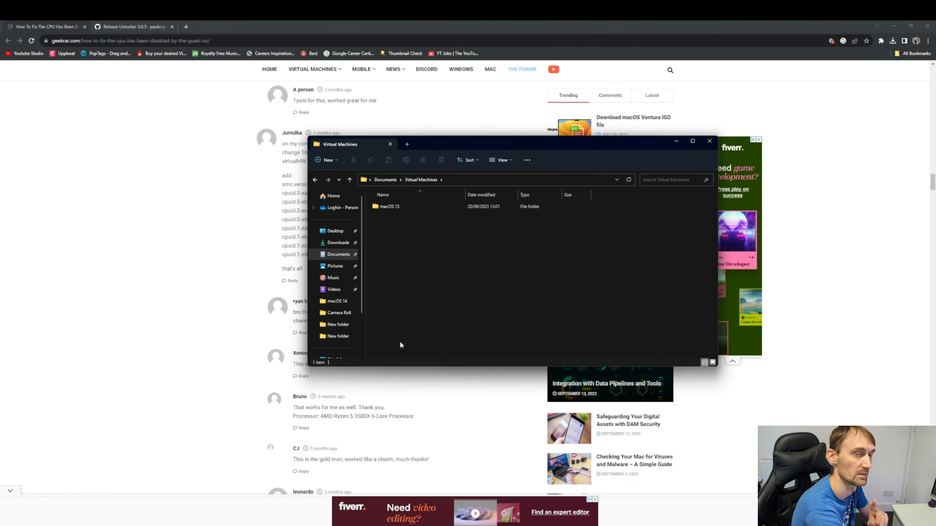
double_click(391, 207)
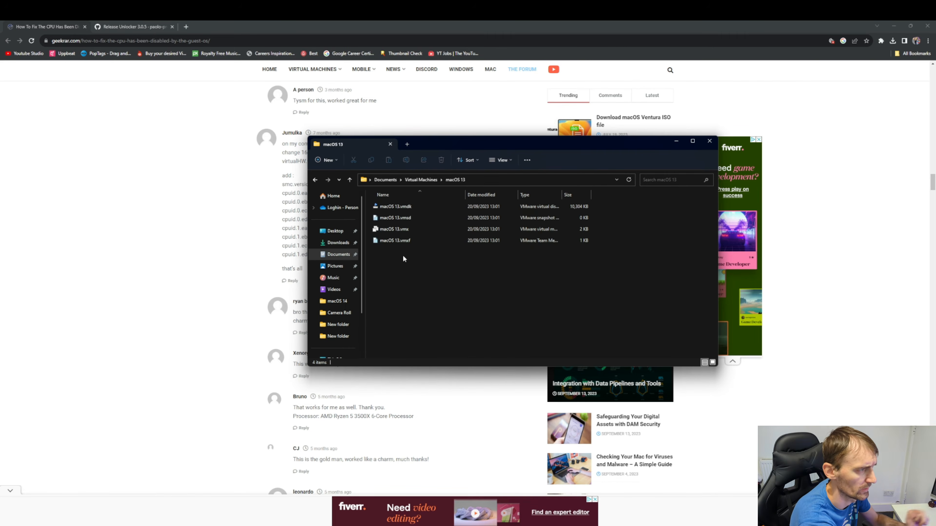
Choose another app to open macOS 13.vmx from its right-click menu
left_click(398, 231)
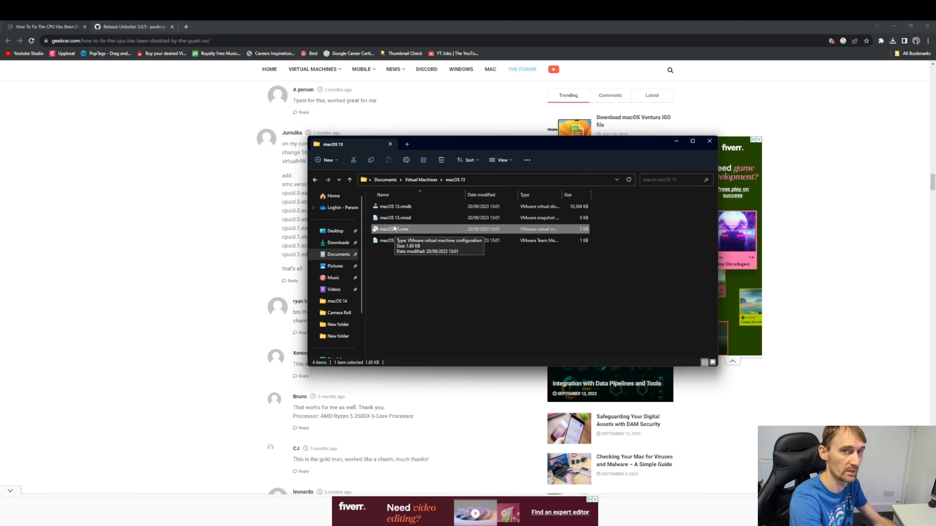
right_click(394, 226)
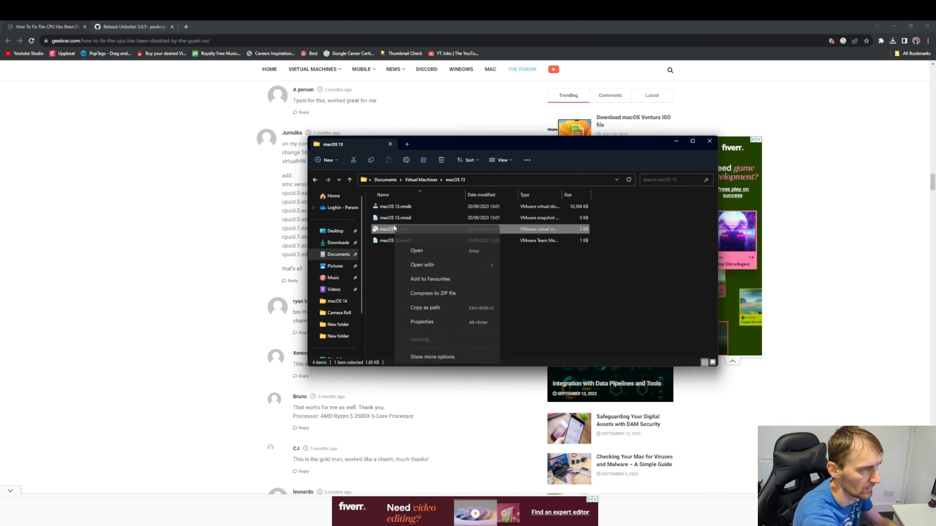
mouse_move(456, 265)
left_click(510, 265)
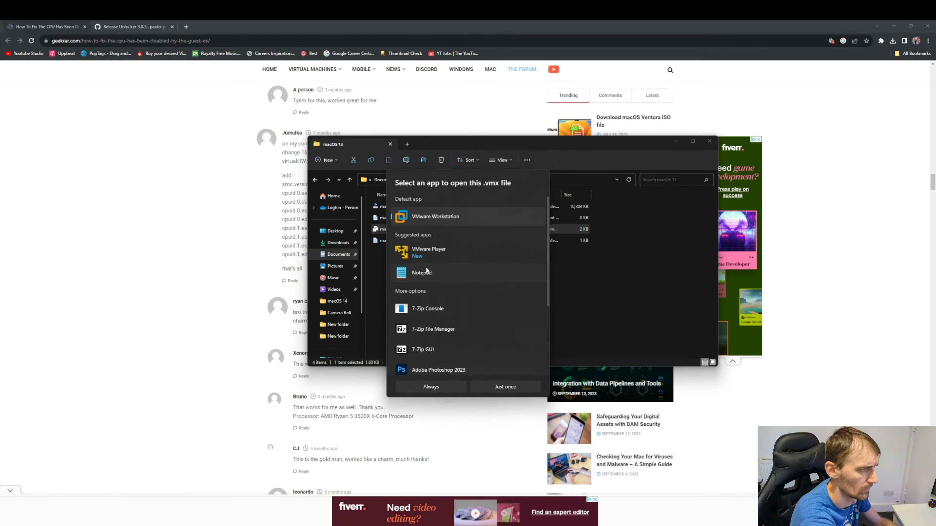
Open macOS 13.vmx in Notepad and change virtualHW.version from 20 to 10
double_click(422, 272)
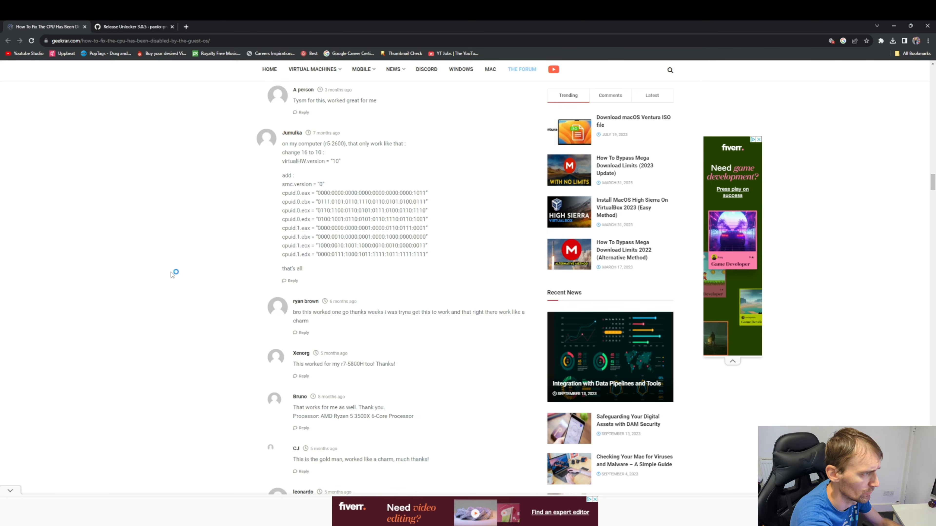
double_click(298, 153)
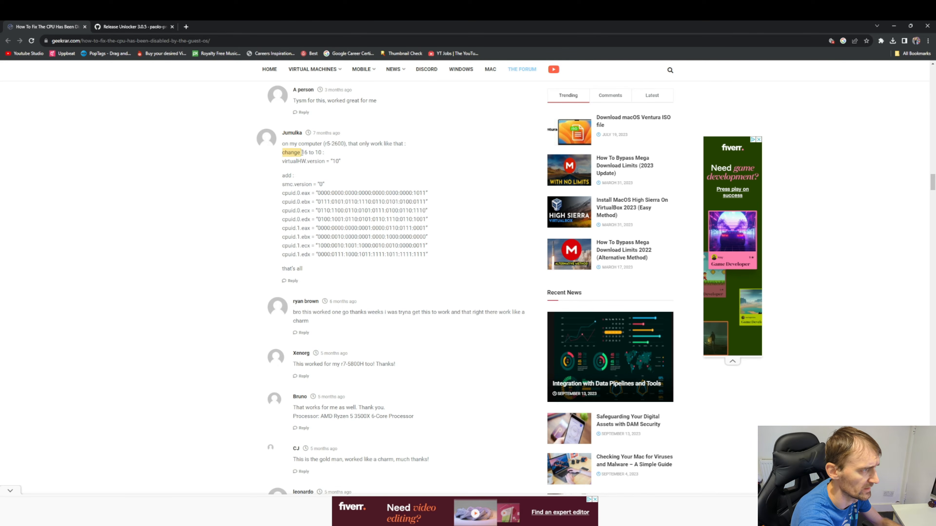
double_click(292, 162)
left_click_drag(288, 163, 311, 161)
key("ctrl+c")
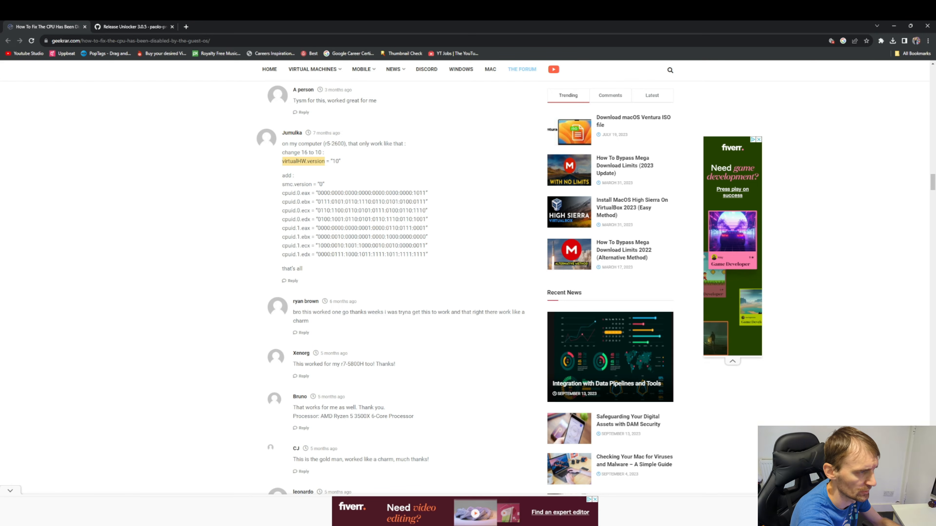
key("alt+Tab")
left_click(368, 246)
key("ctrl+f")
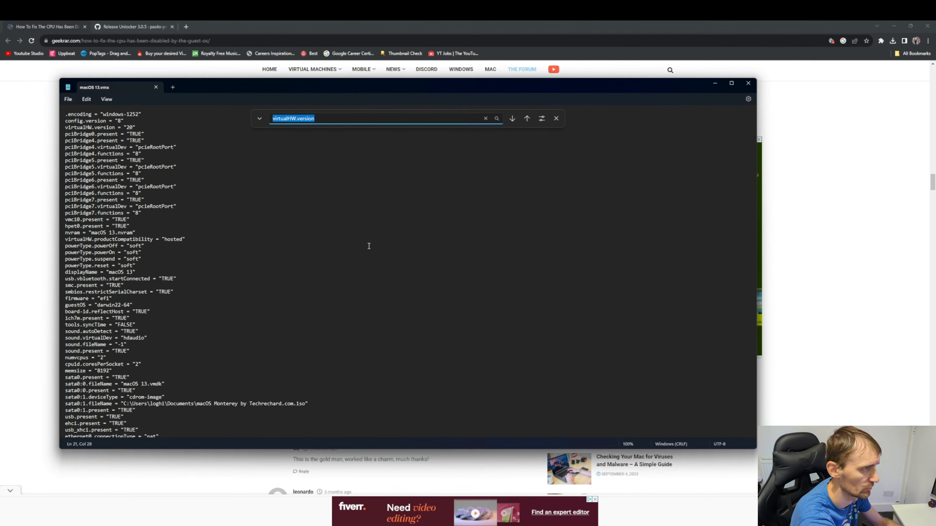
key("ctrl+v")
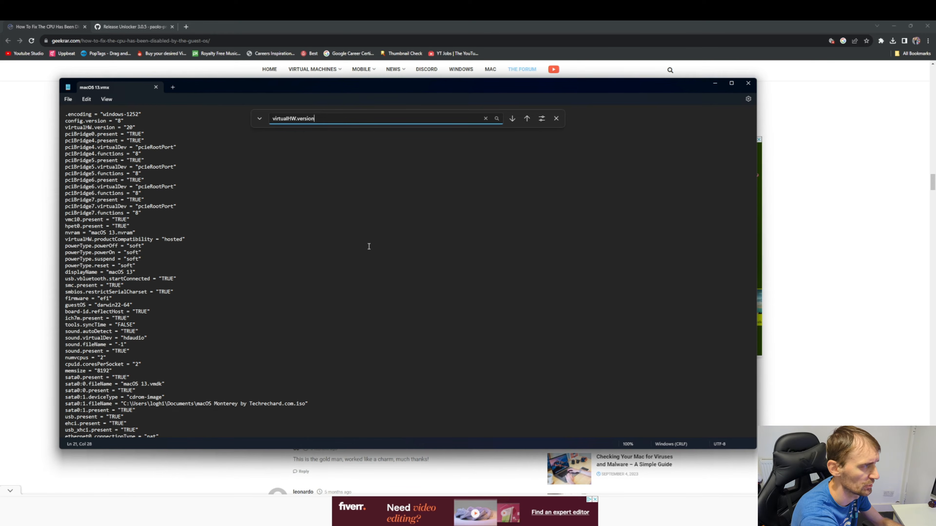
key("Return")
left_click(131, 128)
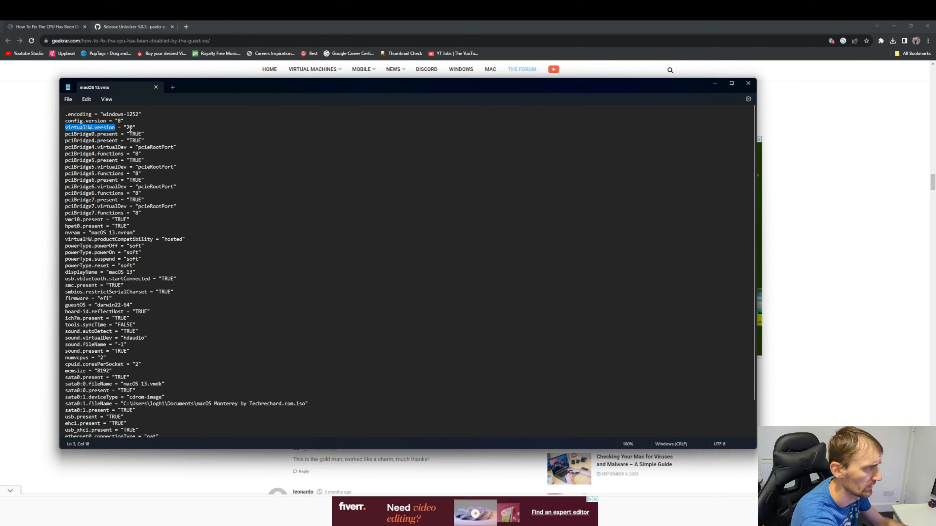
left_click(130, 128)
key("BackSpace")
type("1")
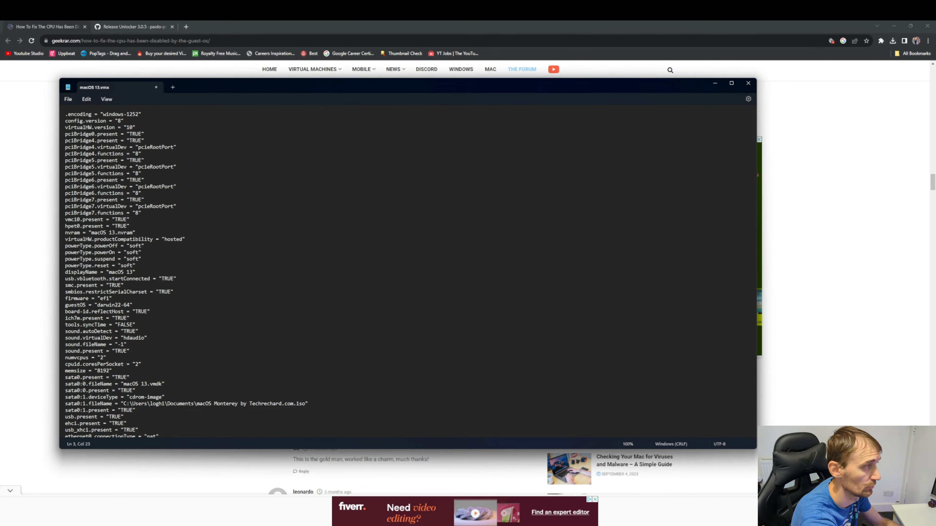
Copy the guide's smc.version and cpuid lines and paste them after floppy0.present
left_click(29, 226)
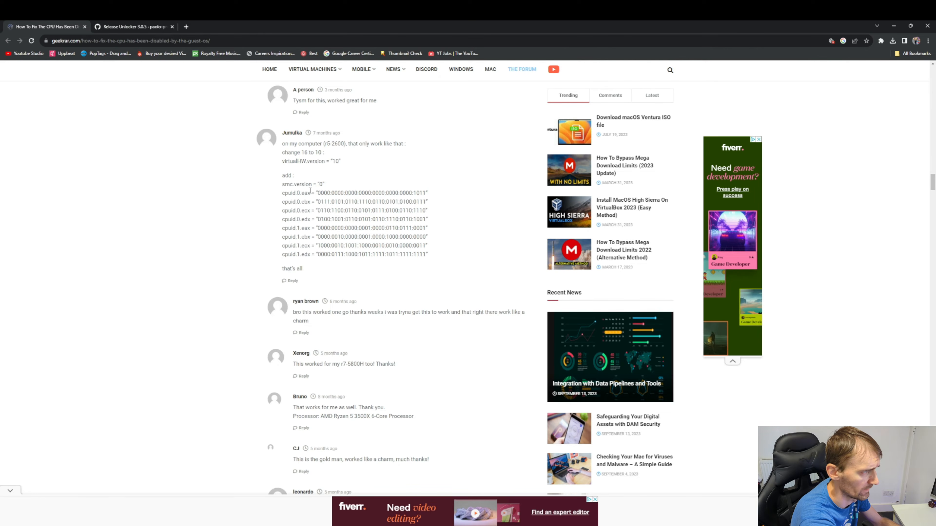
left_click_drag(282, 184, 432, 255)
key("ctrl+c")
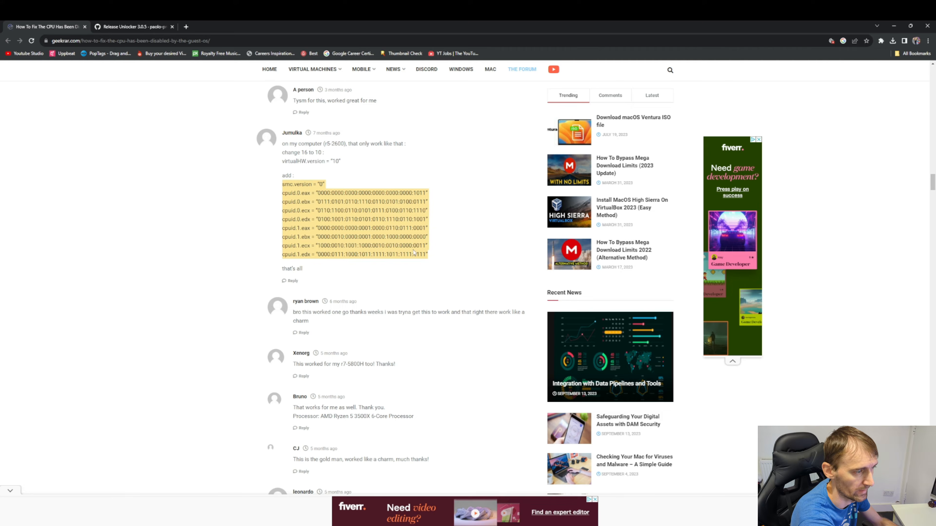
key("alt+Tab")
scroll(164, 402, "down", 2)
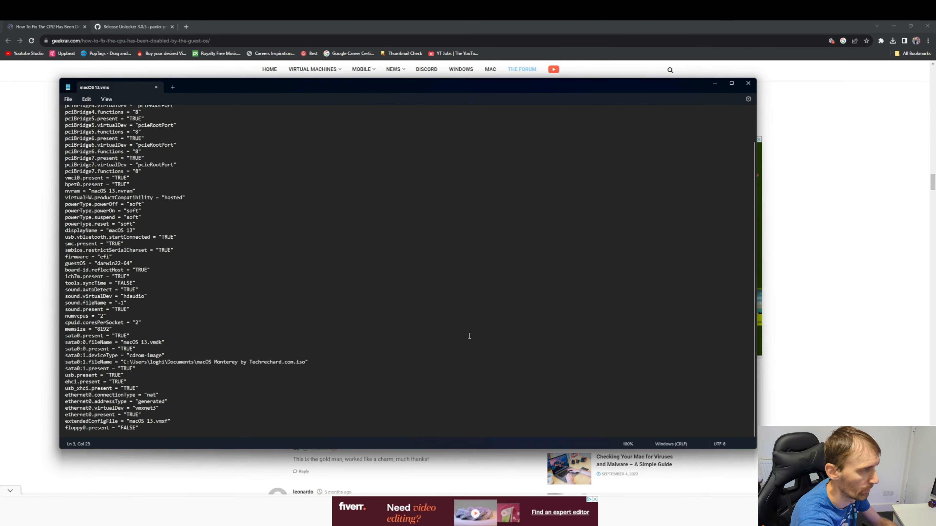
left_click(138, 430)
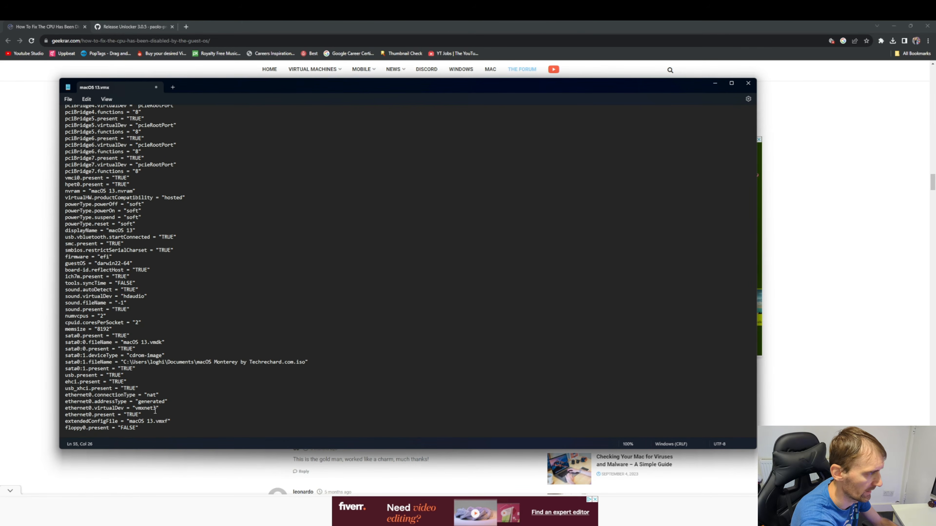
key("ctrl+v")
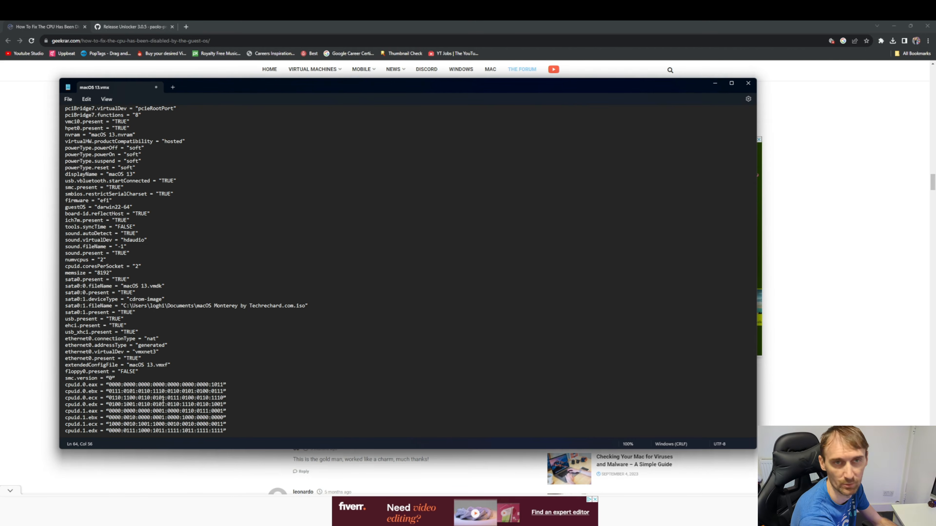
scroll(184, 405, "down", 1)
Save the edited macOS 13.vmx file and close Notepad
left_click(68, 99)
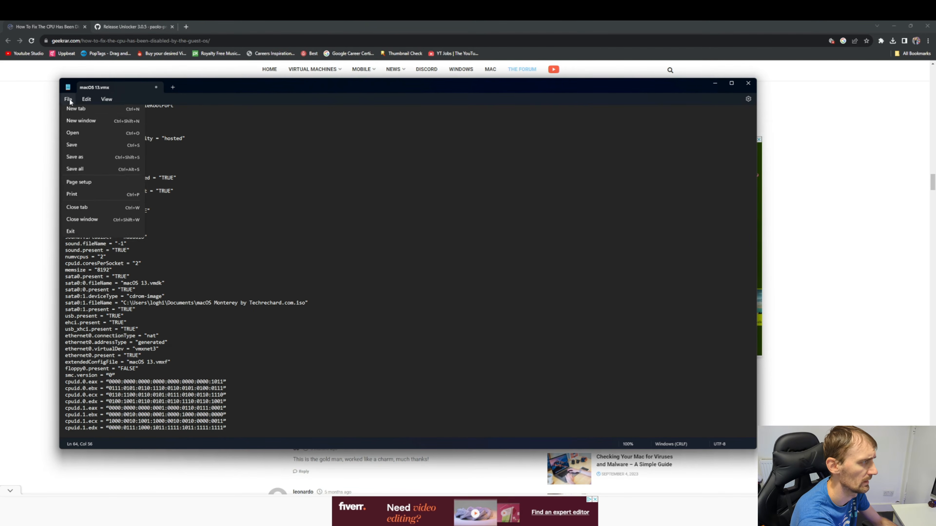
left_click(86, 151)
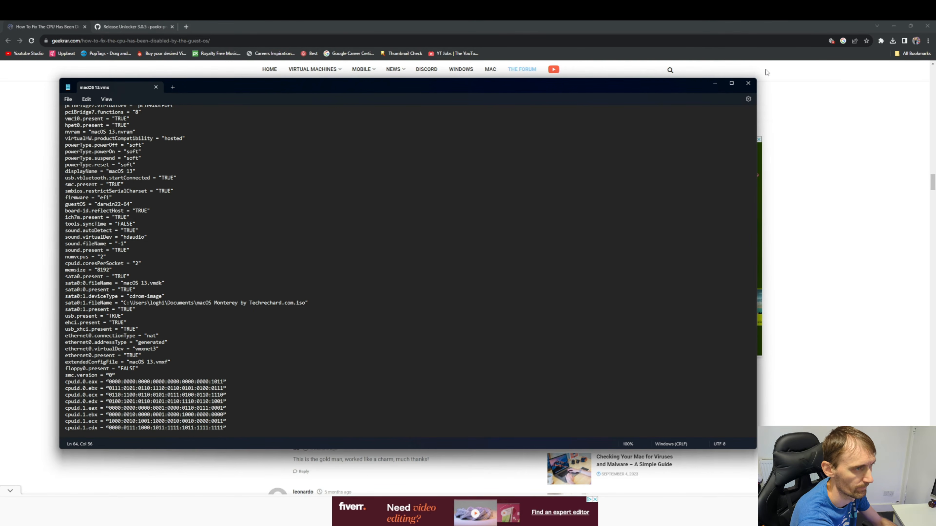
left_click(748, 83)
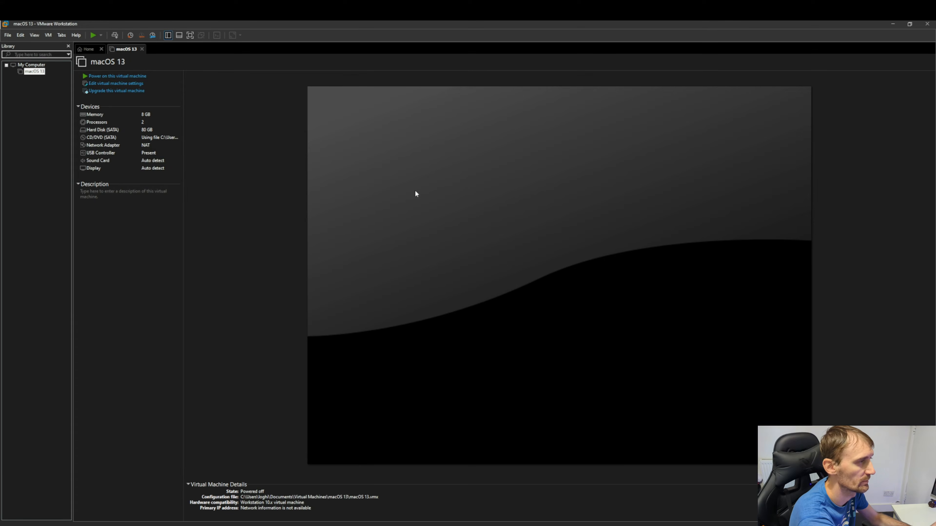
Power on the macOS 13 machine and click into it while it boots to the Language screen
left_click(108, 76)
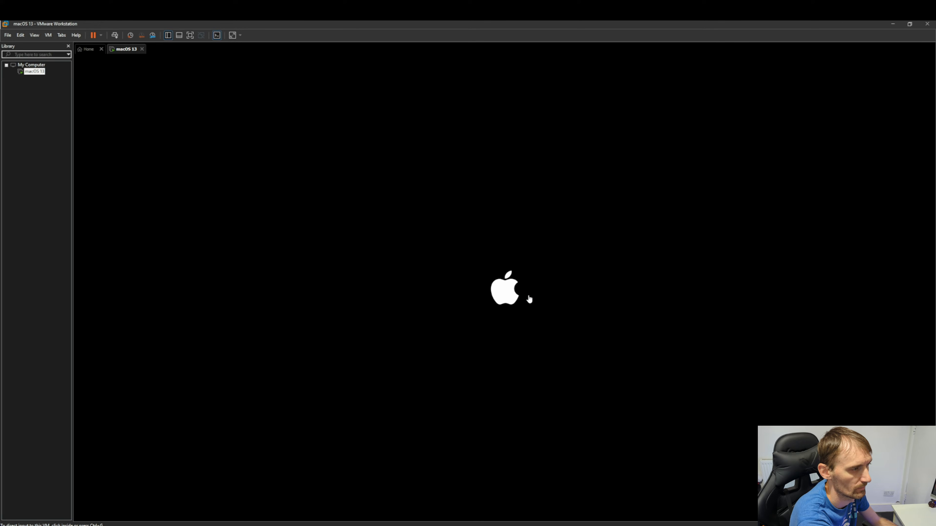
left_click(552, 301)
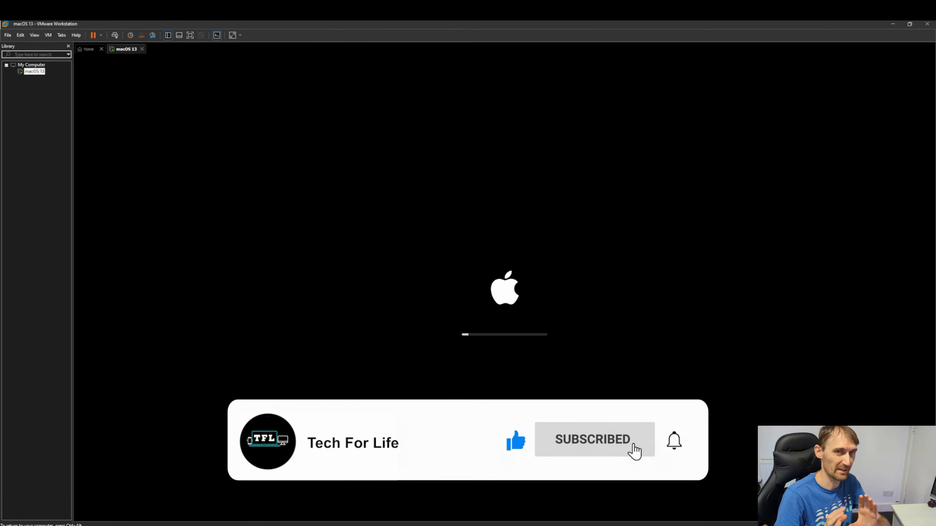
key("ctrl+alt")
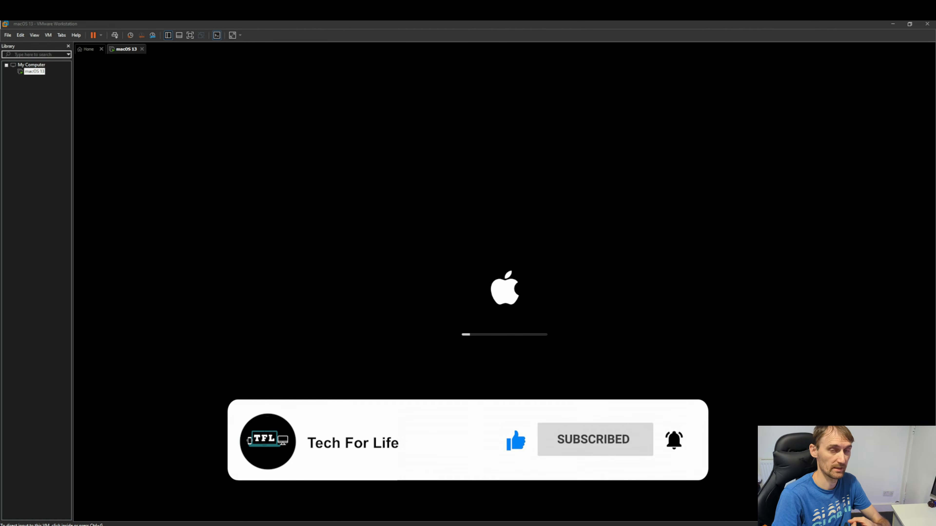
left_click(440, 259)
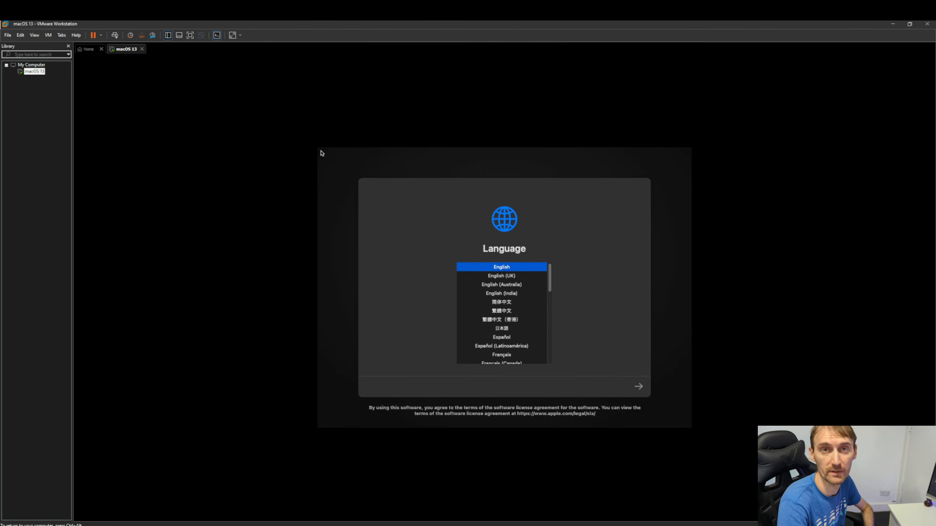
Continue in English, open Disk Utility, show all devices, and select the 85.9 GB VMware drive
left_click(639, 390)
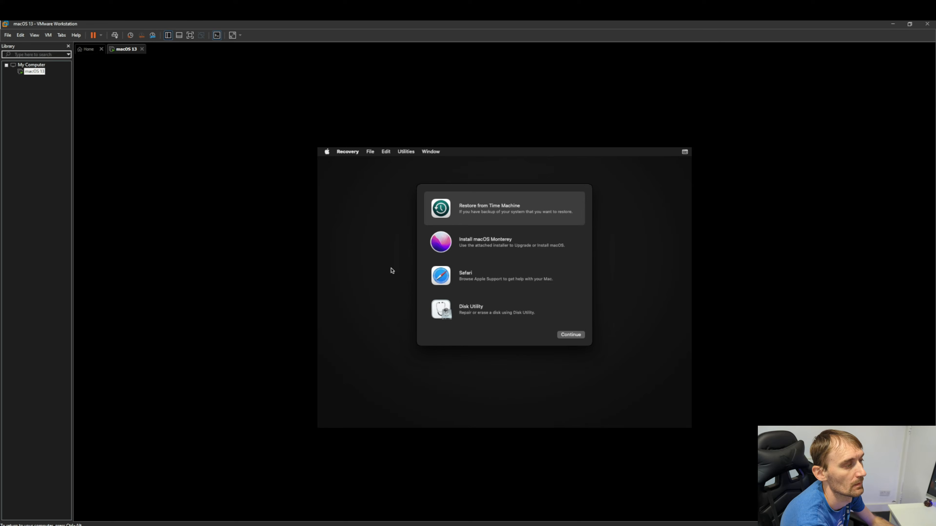
double_click(444, 319)
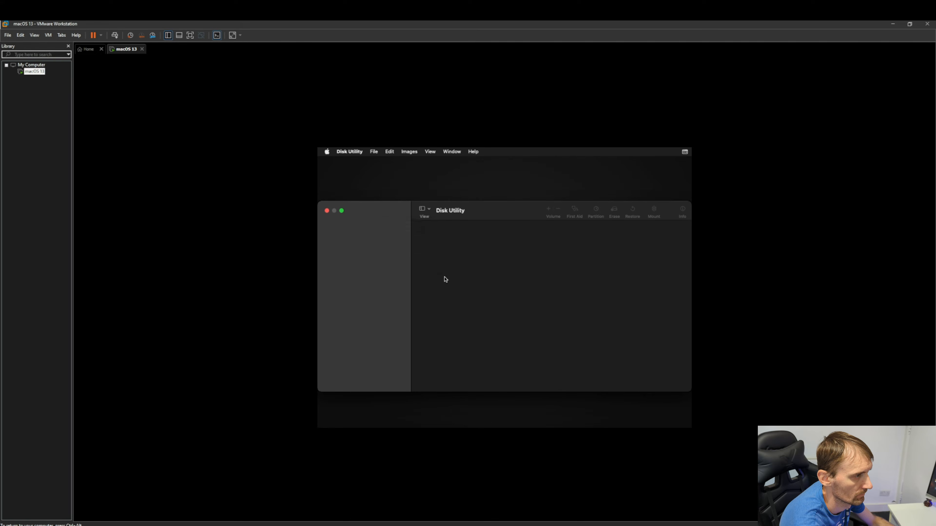
left_click(425, 209)
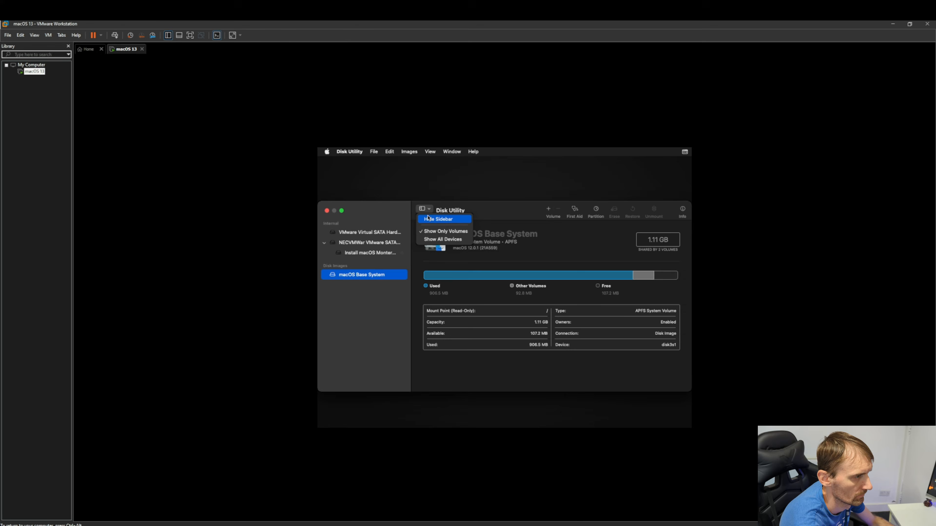
left_click(440, 241)
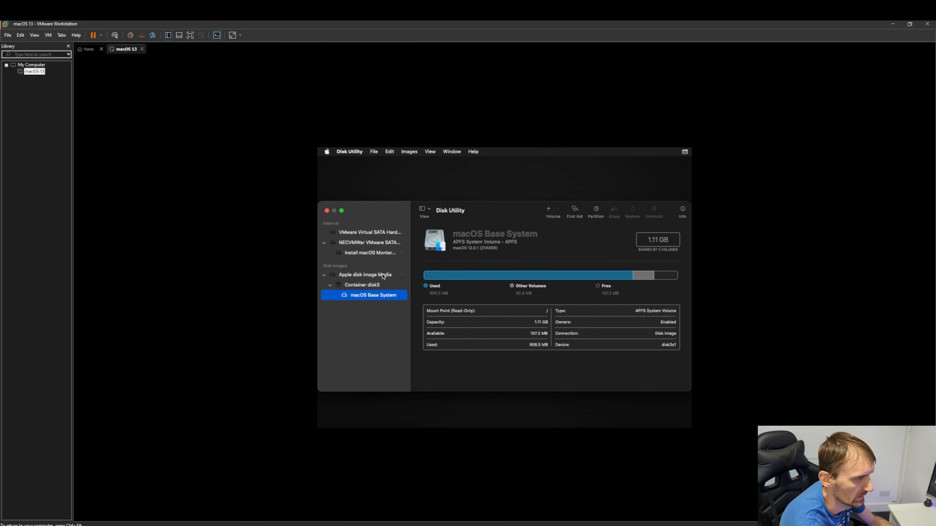
left_click(369, 233)
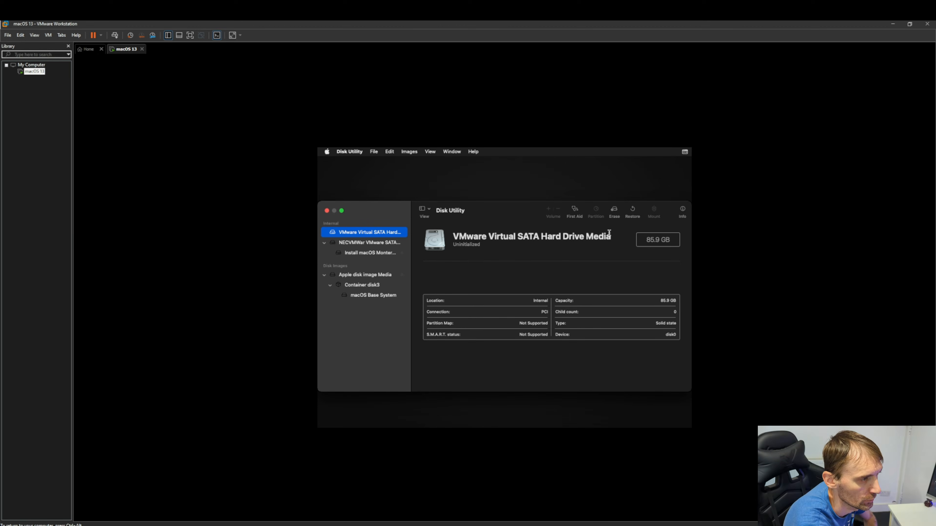
Erase the drive with the name 'MacOS', then close Disk Utility
left_click(614, 214)
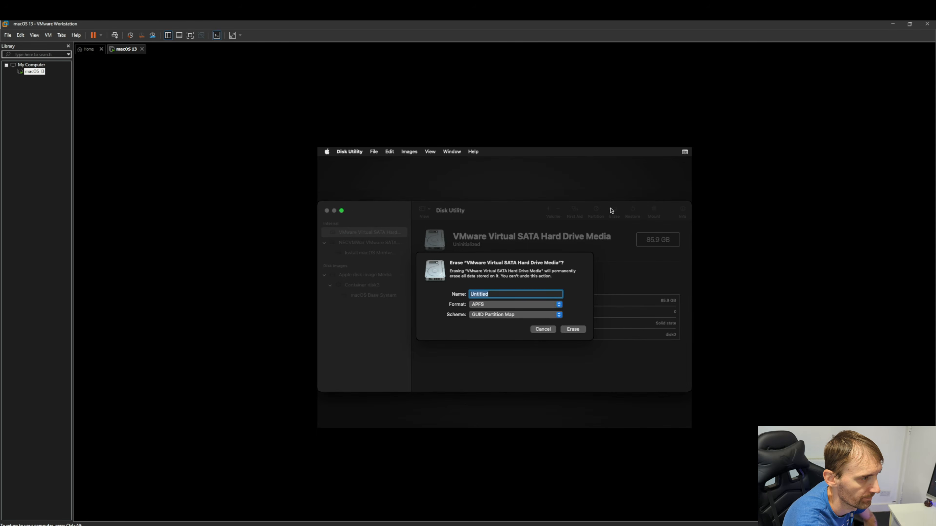
type("MacOS")
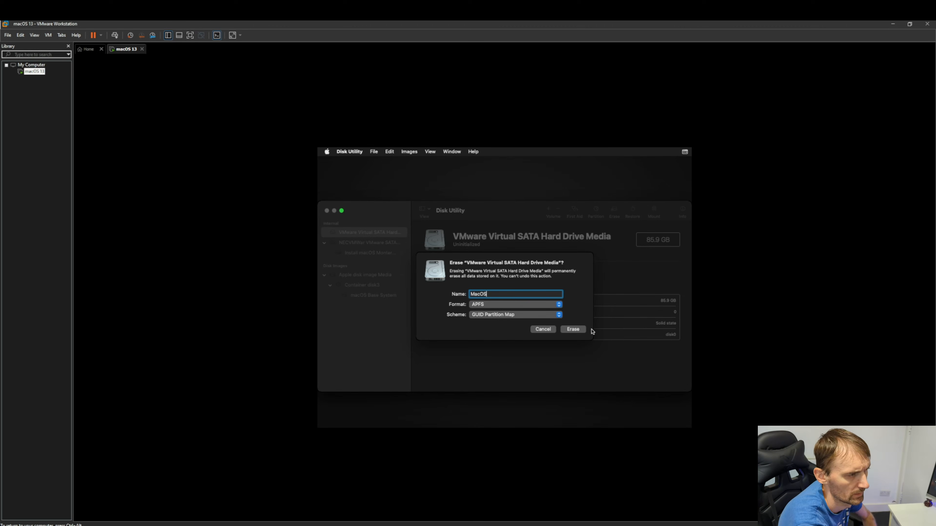
left_click(579, 330)
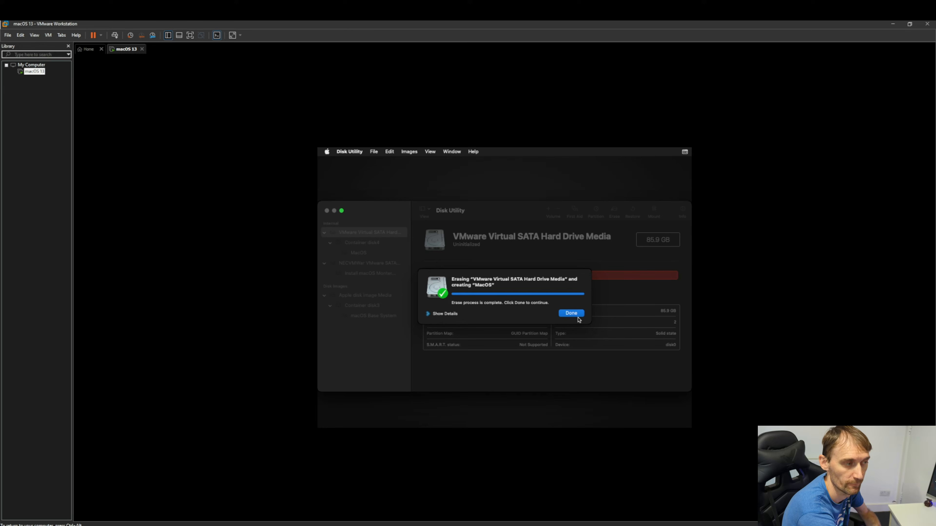
left_click(571, 314)
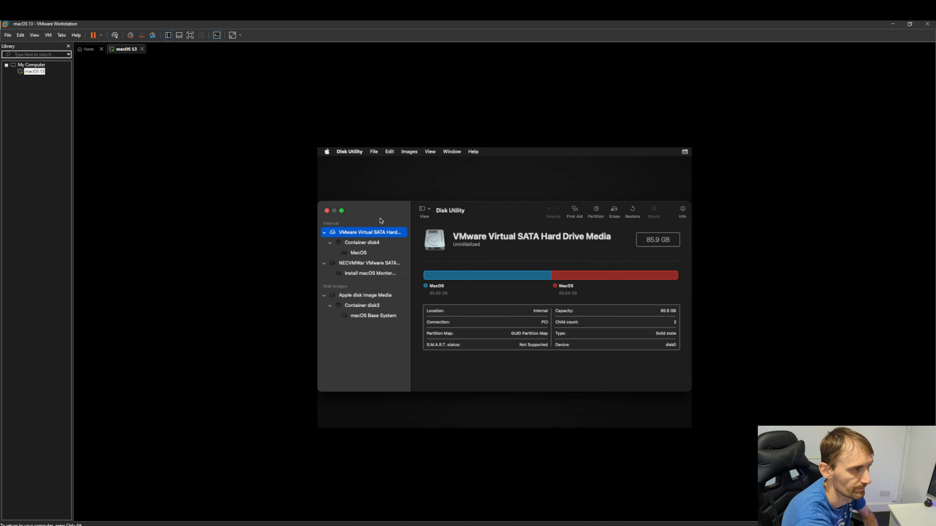
left_click(326, 211)
Run the Install macOS Monterey assistant, agree to the license, and install onto the MacOS disk
left_click(448, 242)
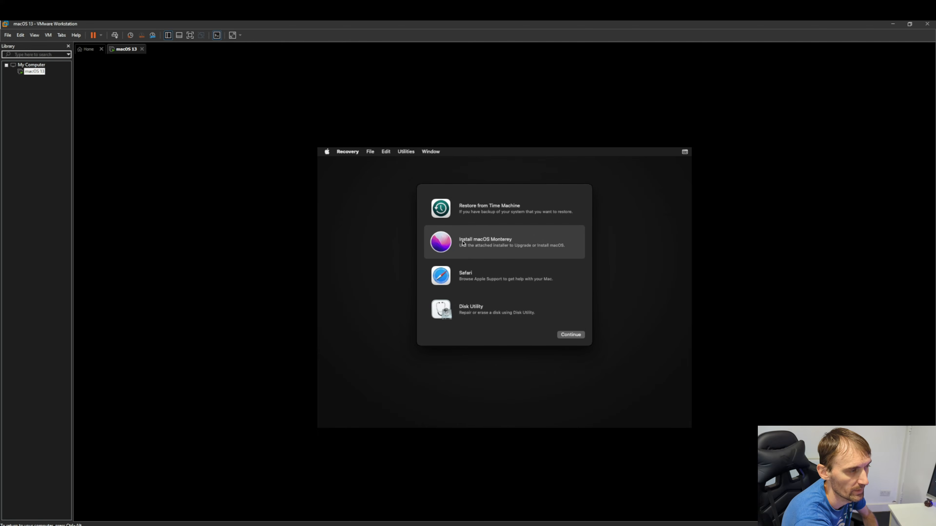
left_click(568, 336)
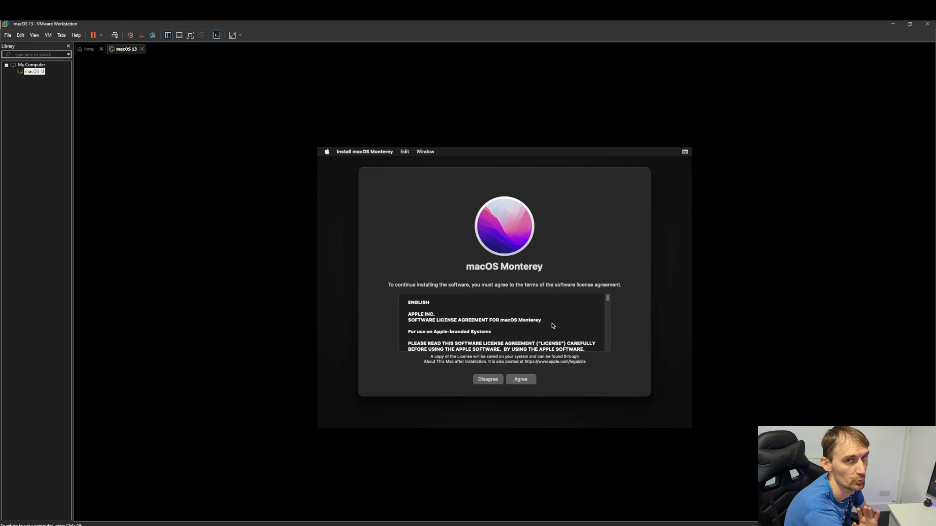
left_click(523, 382)
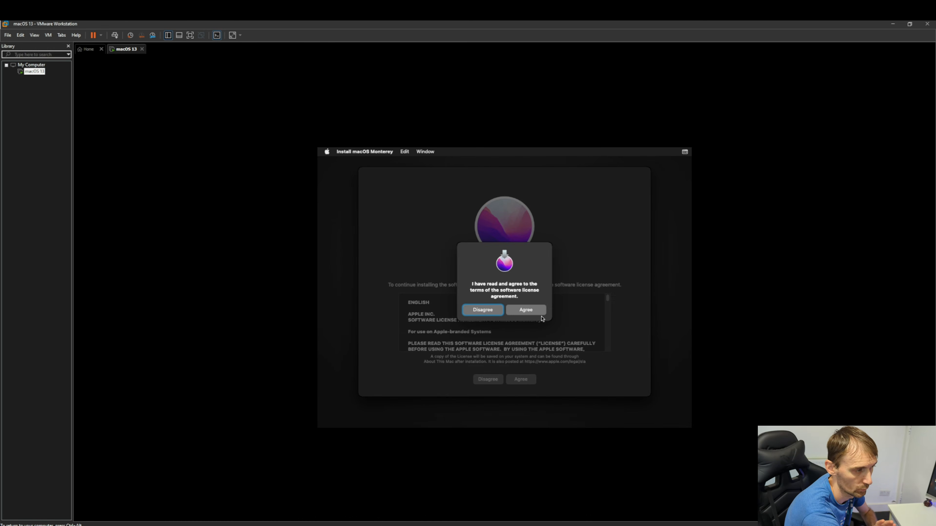
left_click(536, 312)
left_click(529, 380)
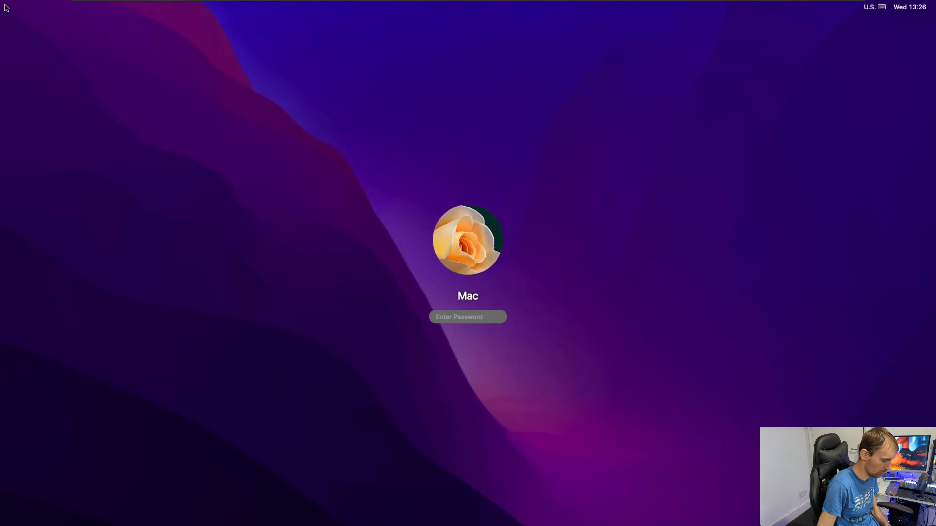
Log in to the macOS guest desktop with the account password, then shut it down from the Apple menu
type("•••••••••••")
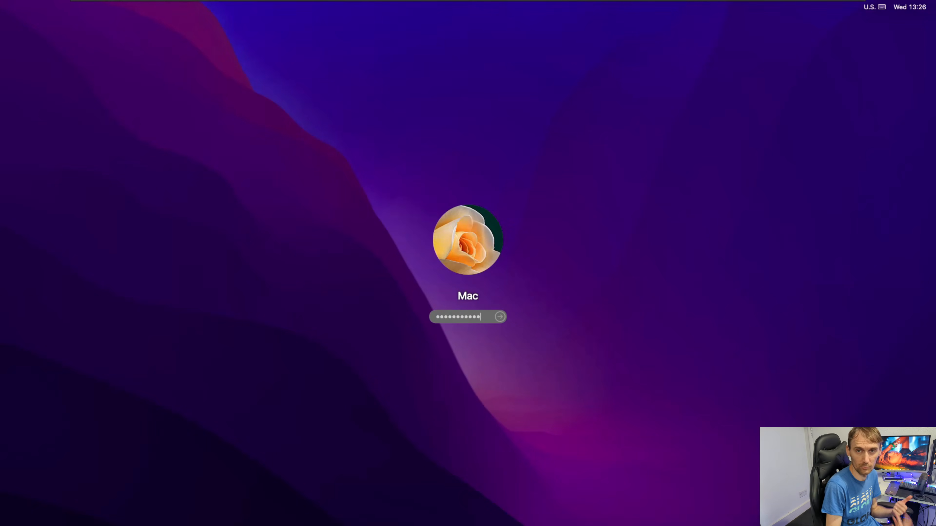
key("Return")
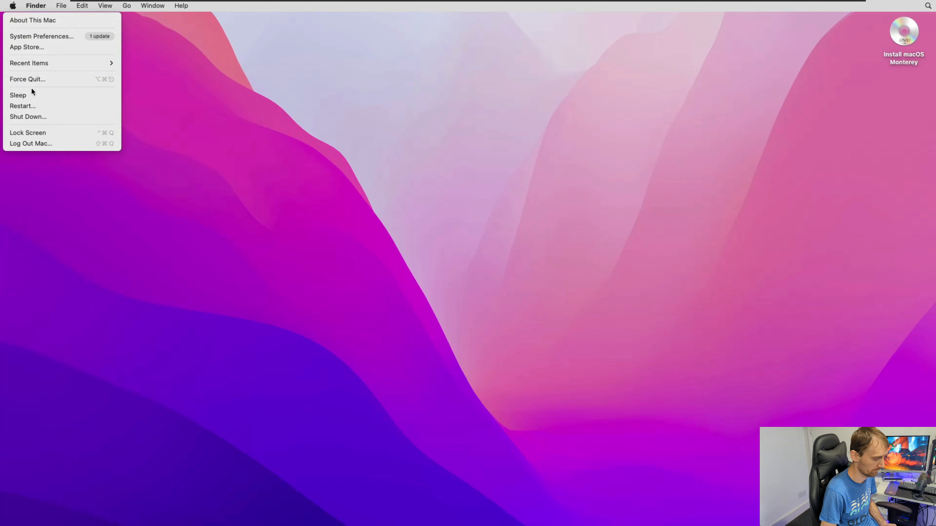
left_click(40, 117)
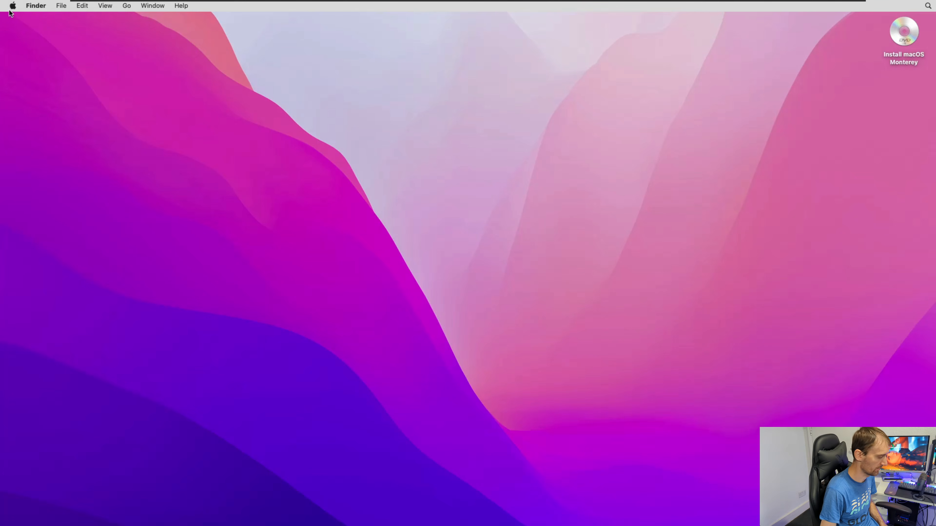
left_click(13, 6)
left_click(39, 116)
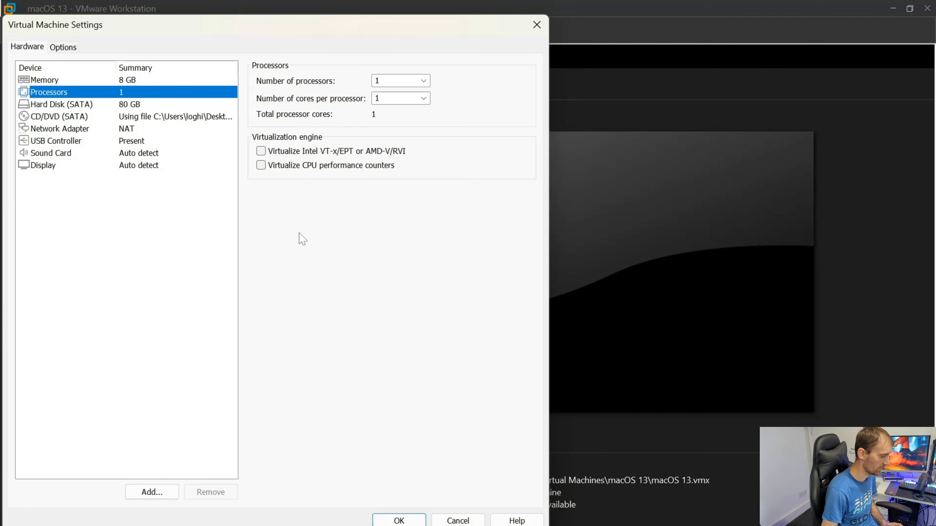